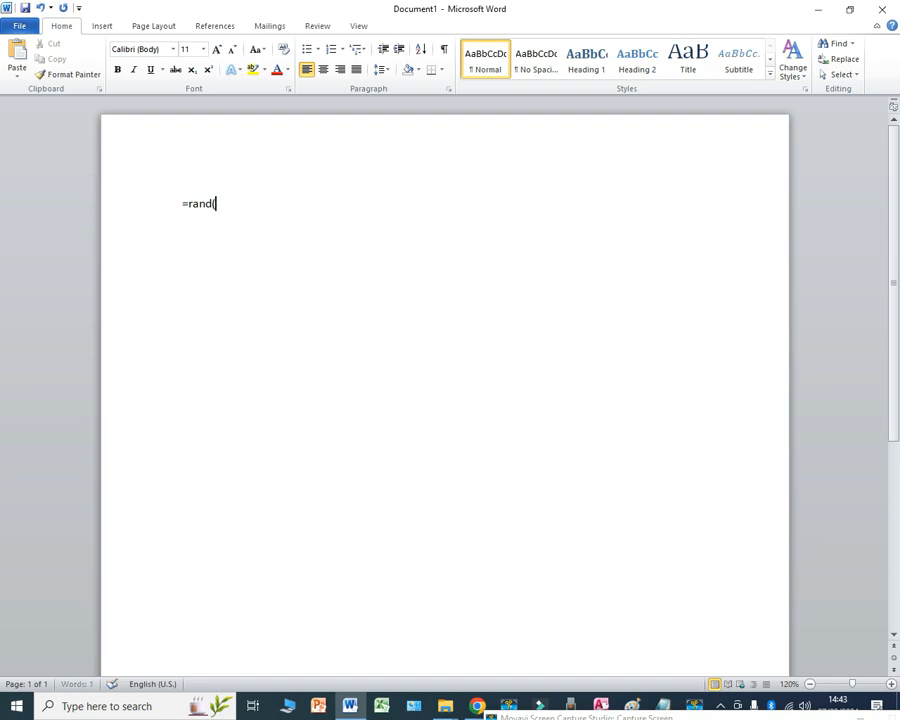
Step: Complete and run the =rand(5) formula to generate sample paragraphs, and undo the text generation
type("5)")
key("Return")
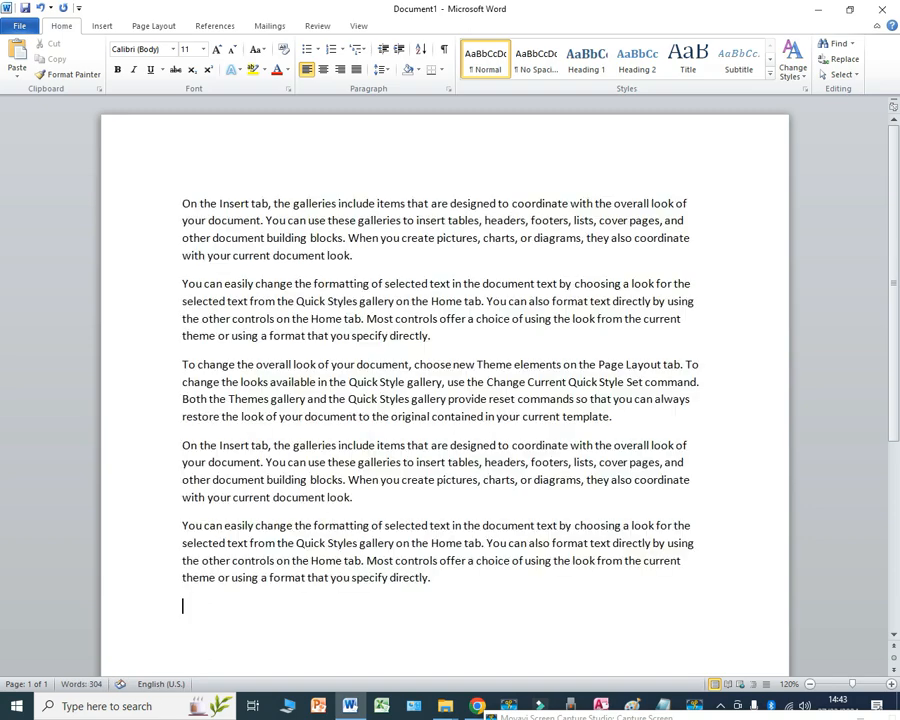
key("ctrl+z")
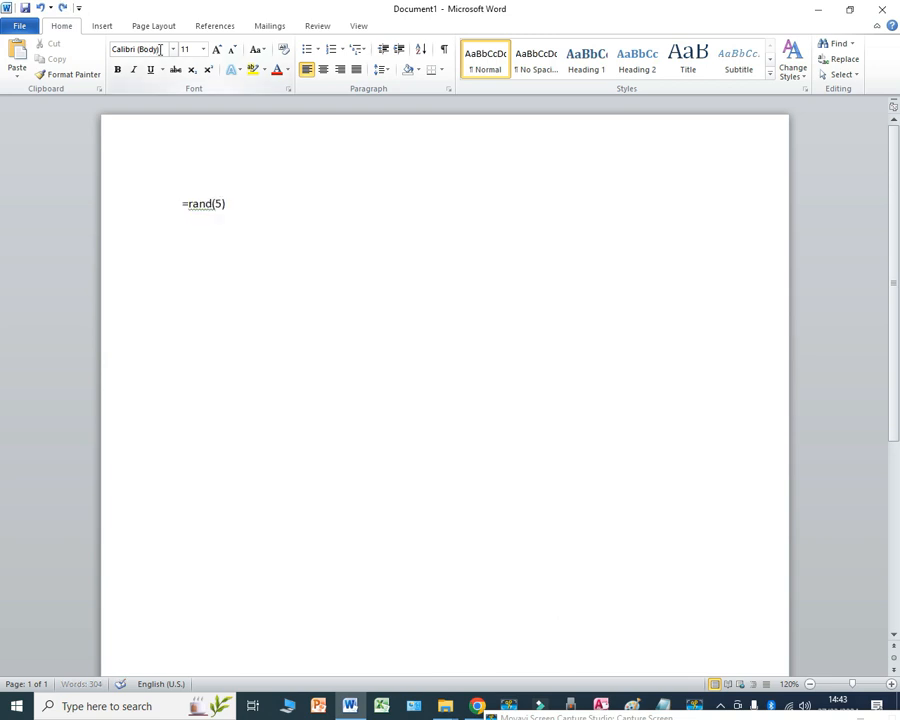
Step: Enlarge the =rand(5) formula text to 72 pt
left_click(139, 205)
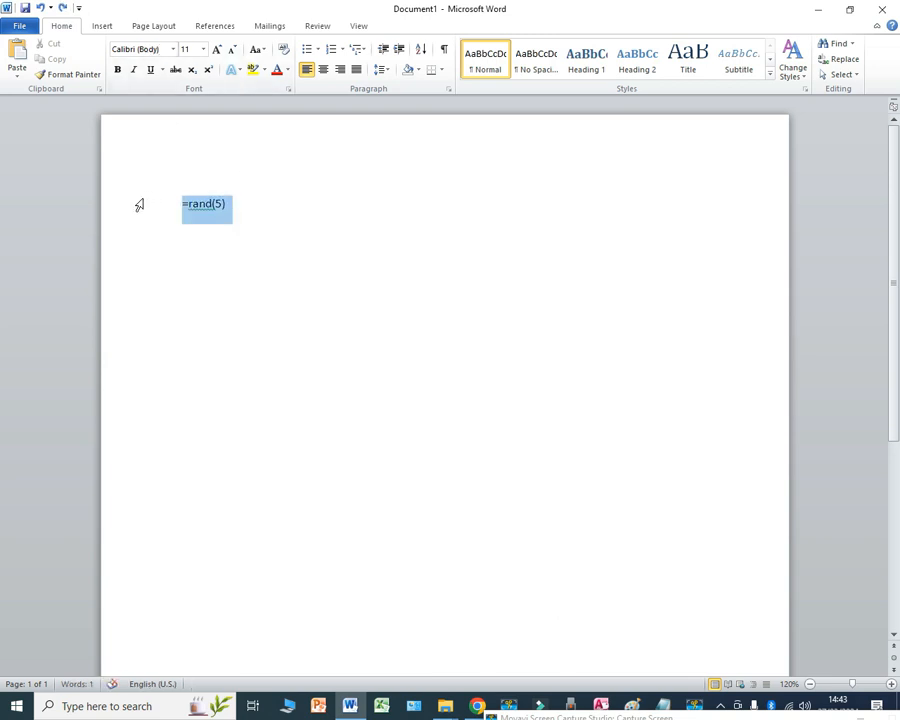
left_click(218, 50)
left_click(218, 50)
left_click(218, 50)
left_click(218, 50)
left_click(218, 50)
left_click(218, 50)
left_click(218, 50)
left_click(218, 50)
left_click(218, 50)
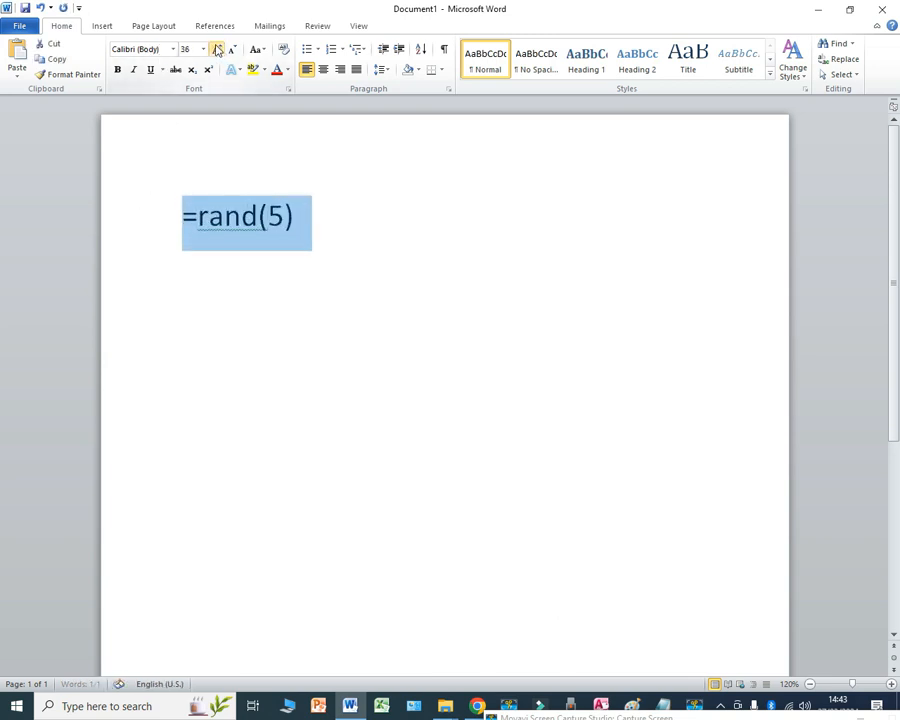
left_click(218, 50)
left_click(218, 50)
left_click(218, 50)
left_click(500, 276)
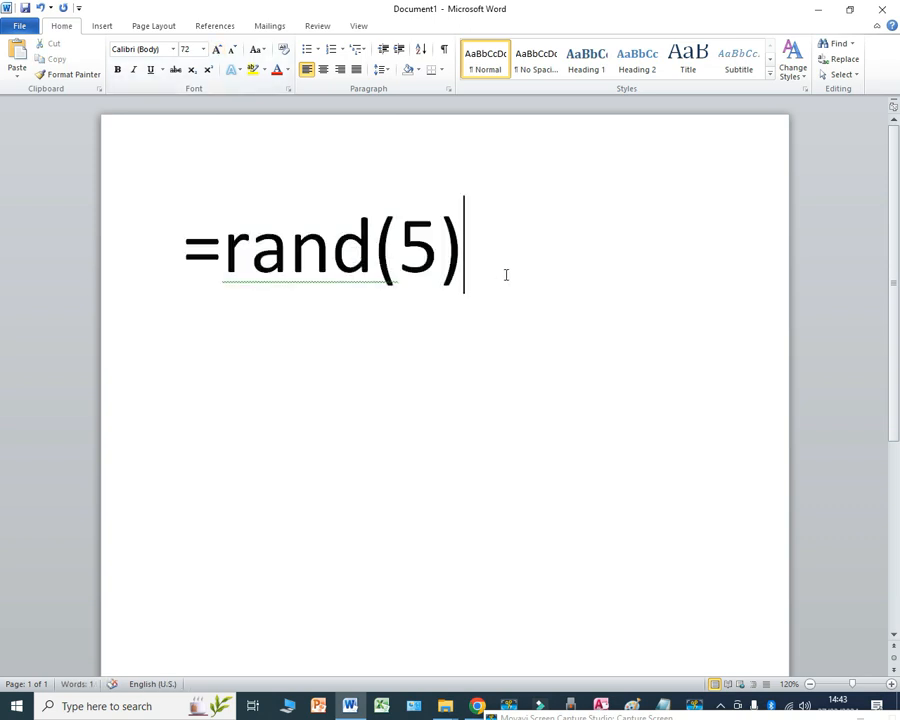
Step: Run the =rand(5) formula again to fill the document with five paragraphs of sample text
left_click_drag(398, 250, 438, 252)
left_click_drag(231, 243, 364, 251)
left_click(474, 262)
key("Return")
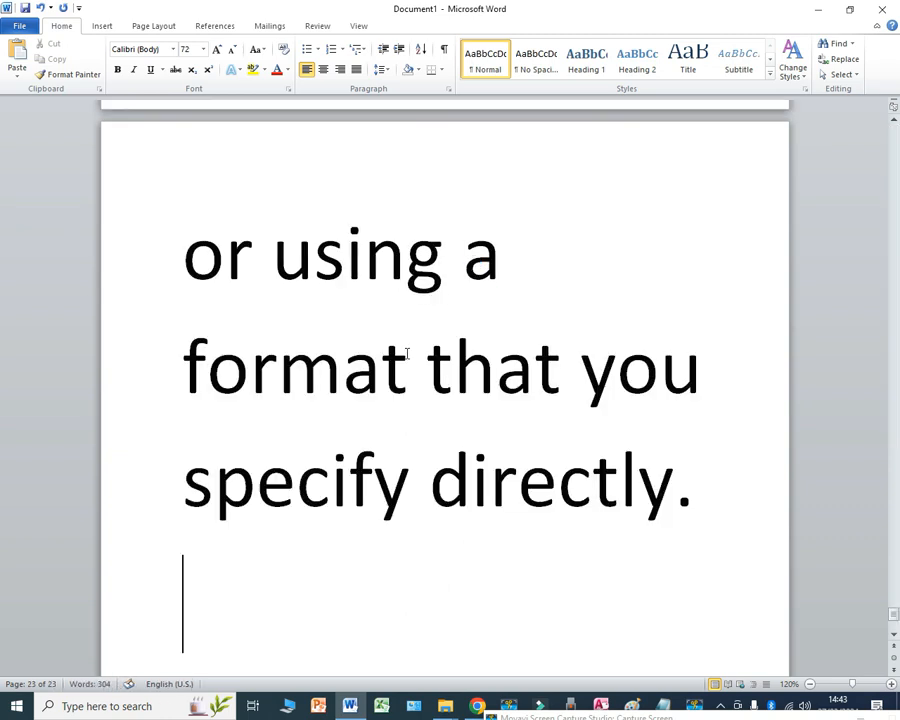
Step: Reduce the font size of all the text in the document to 12 pt
left_click(408, 370)
key("ctrl+a")
left_click(232, 49)
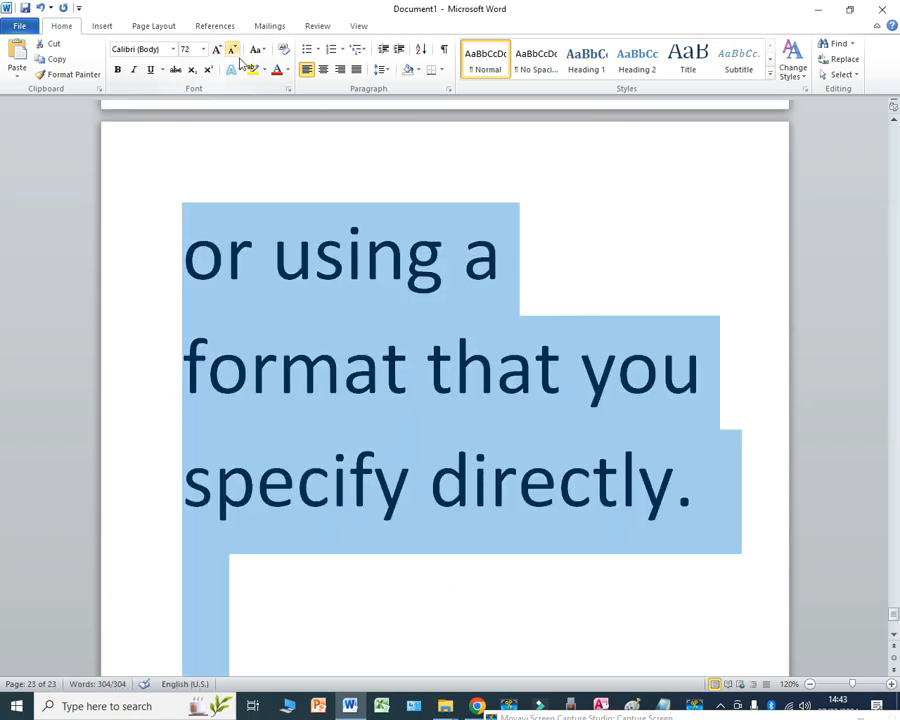
left_click(232, 49)
left_click(232, 49)
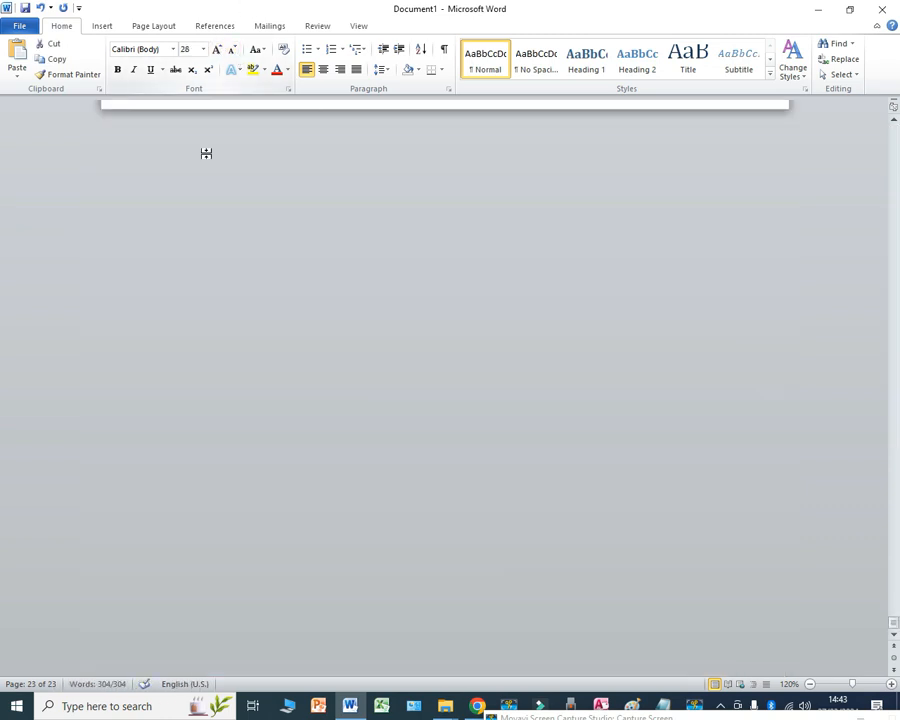
scroll(358, 296, "up", 5)
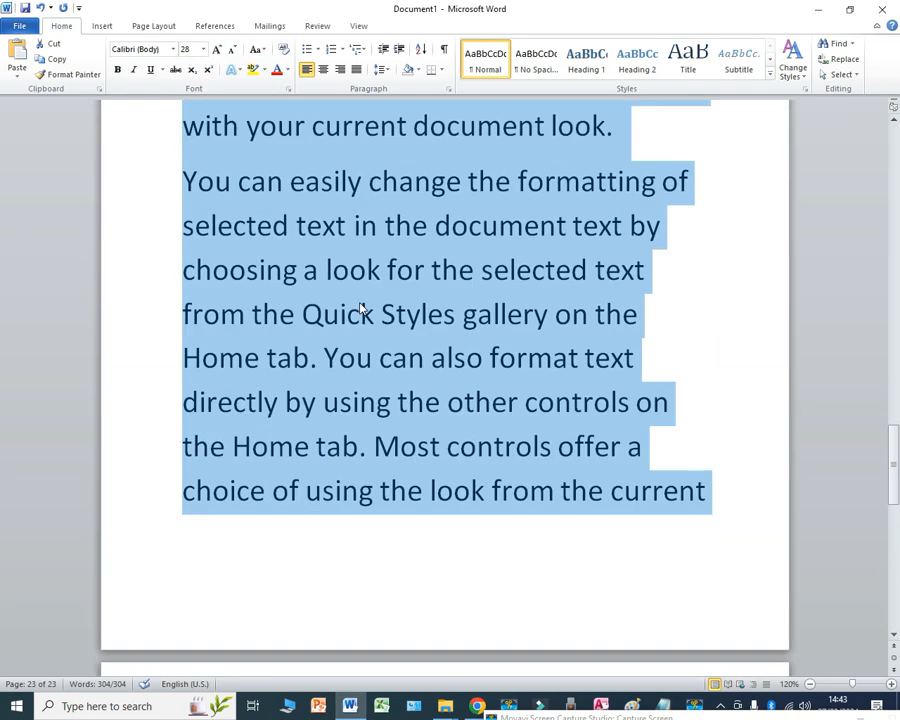
left_click(232, 49)
left_click(232, 49)
left_click(232, 49)
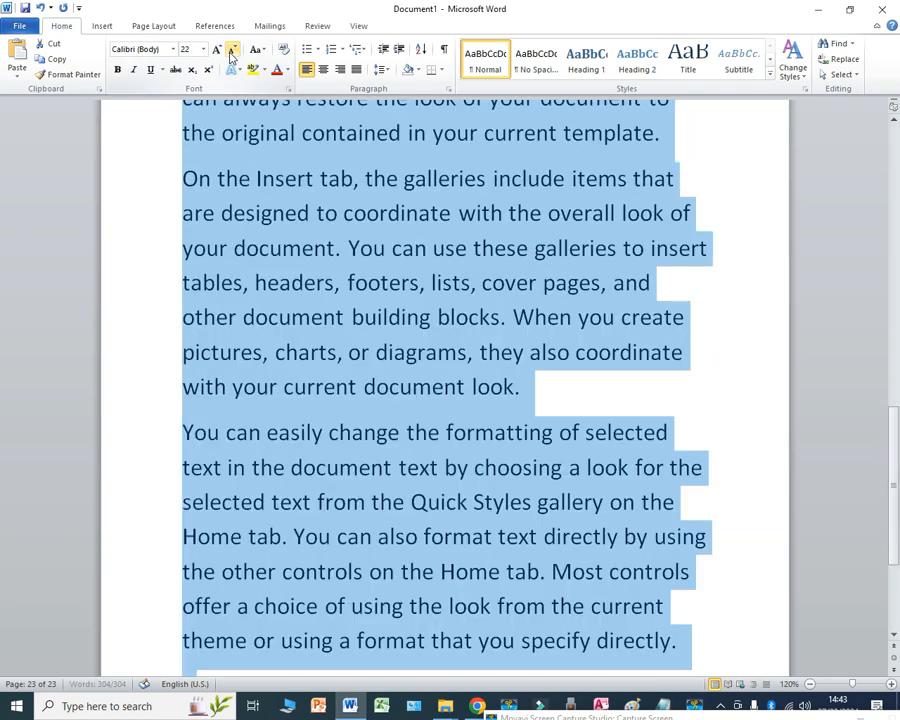
left_click(232, 49)
left_click(232, 49)
left_click(232, 49)
scroll(383, 286, "up", 5)
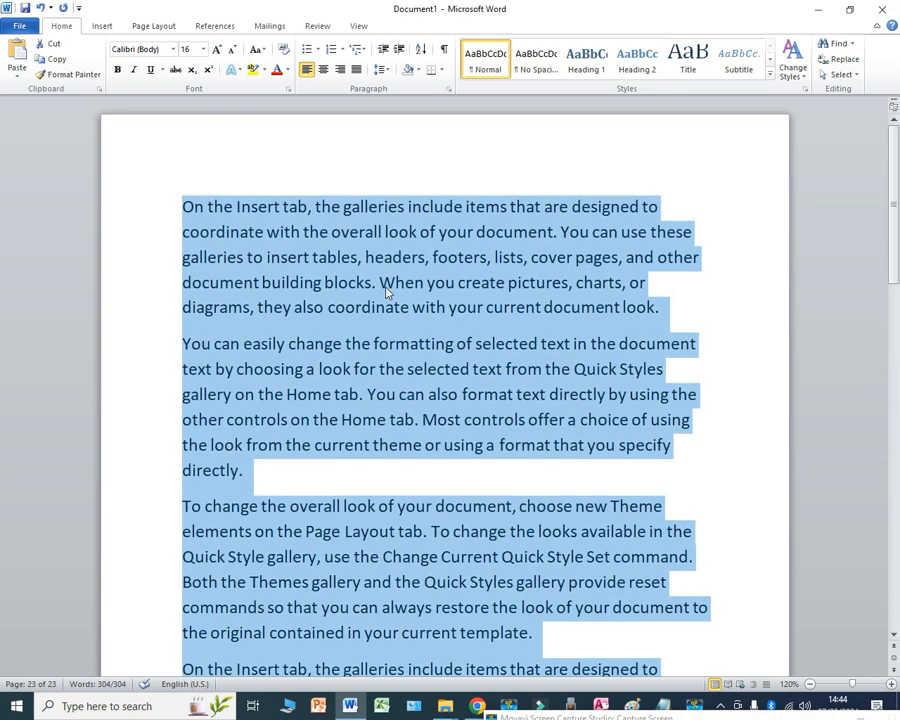
left_click(232, 49)
left_click(232, 49)
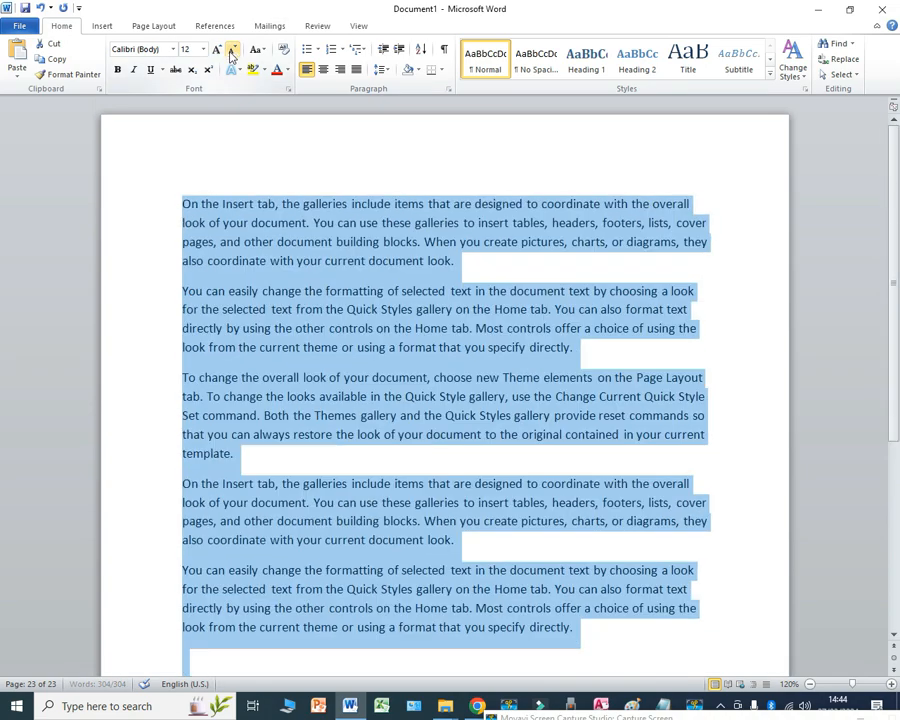
scroll(502, 341, "down", 2)
scroll(580, 336, "up", 2)
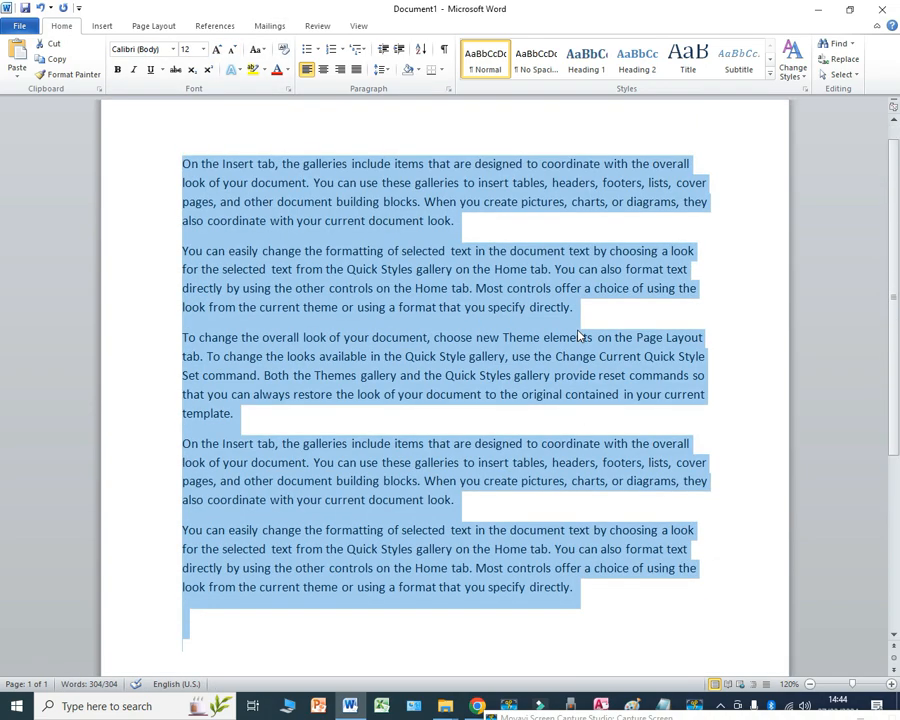
Step: Add the heading "About the insert tab" on its own line above the first paragraph
left_click(486, 266)
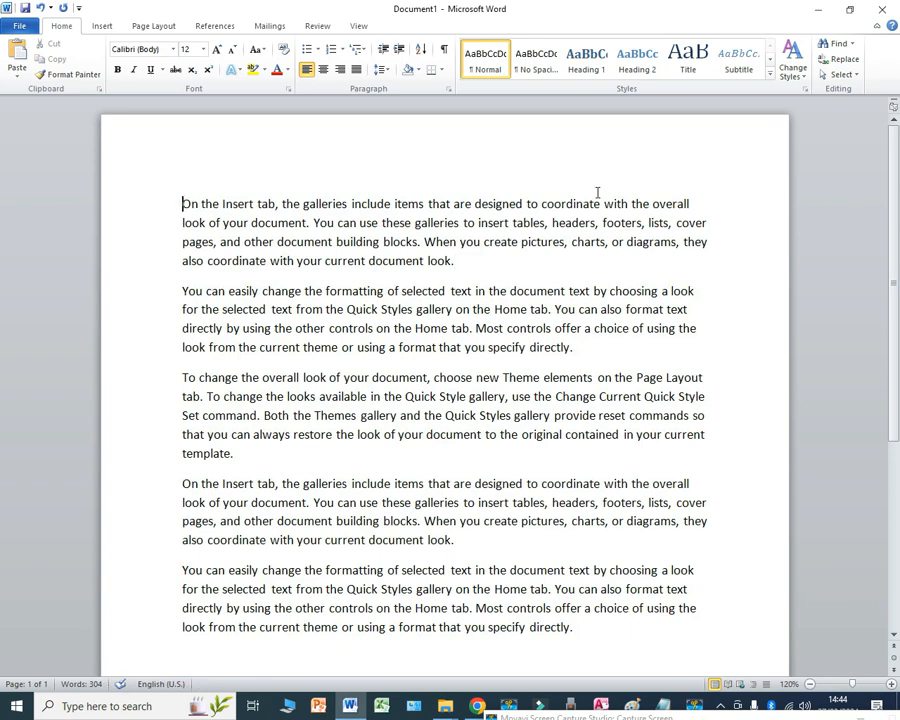
type("About the ")
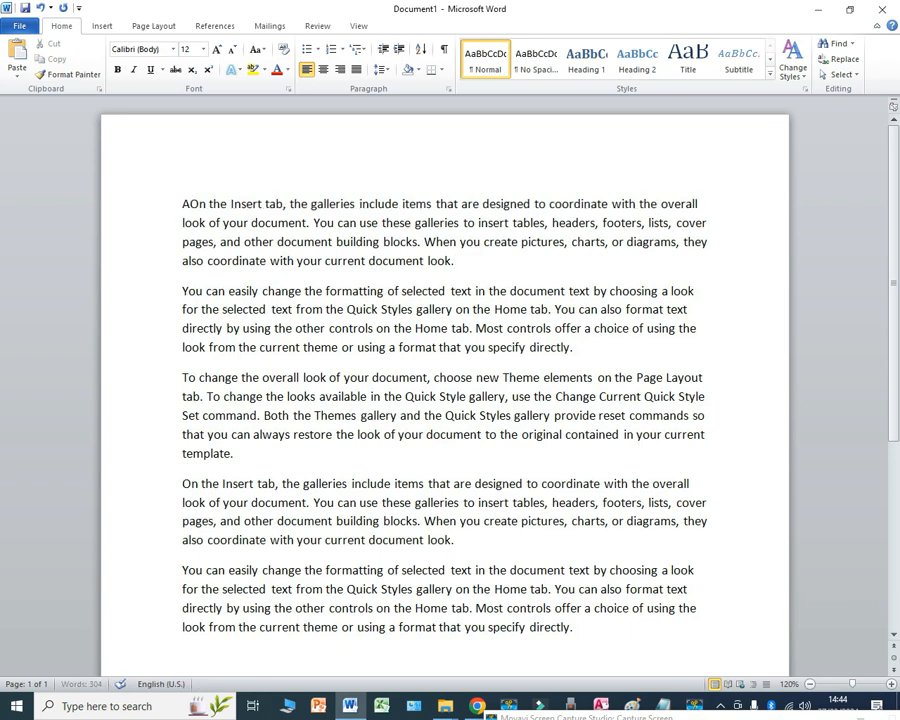
type("insert ta")
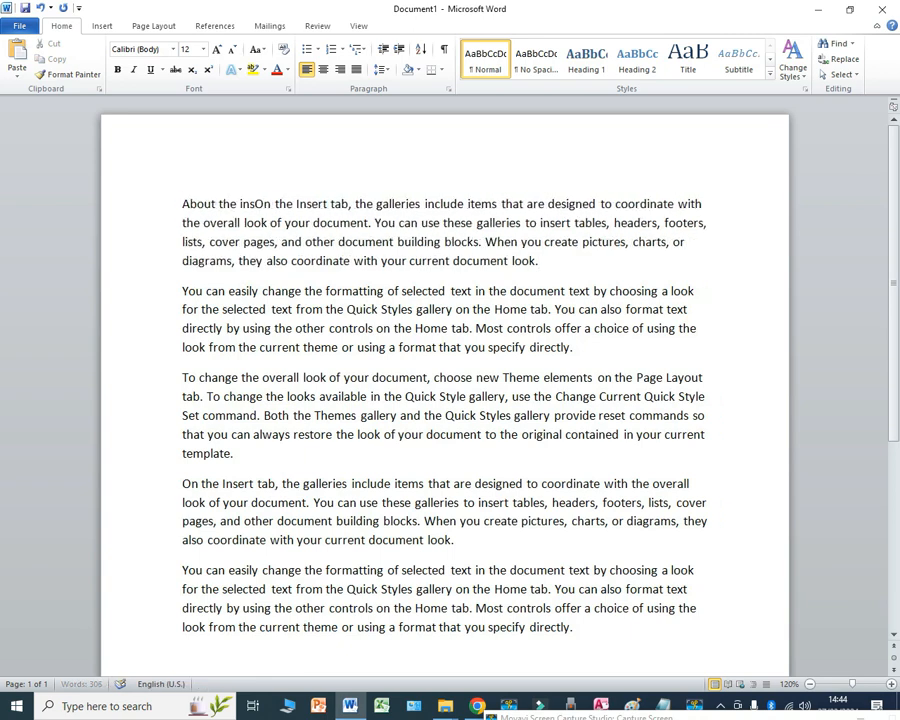
type("b")
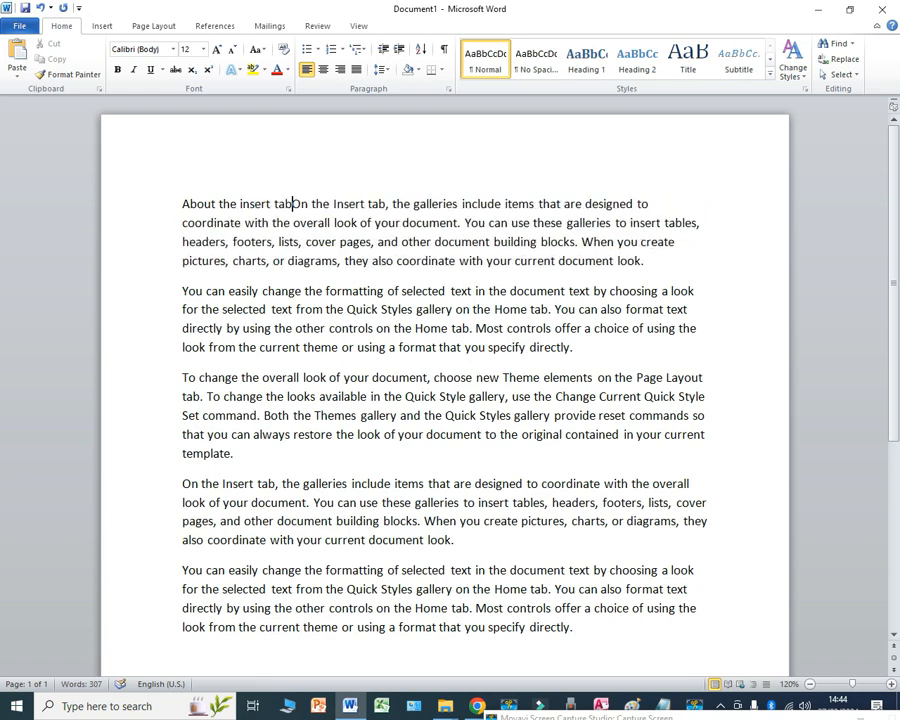
key("Return")
Step: Enlarge the heading "About the insert tab" to 24 pt
left_click_drag(316, 217, 178, 200)
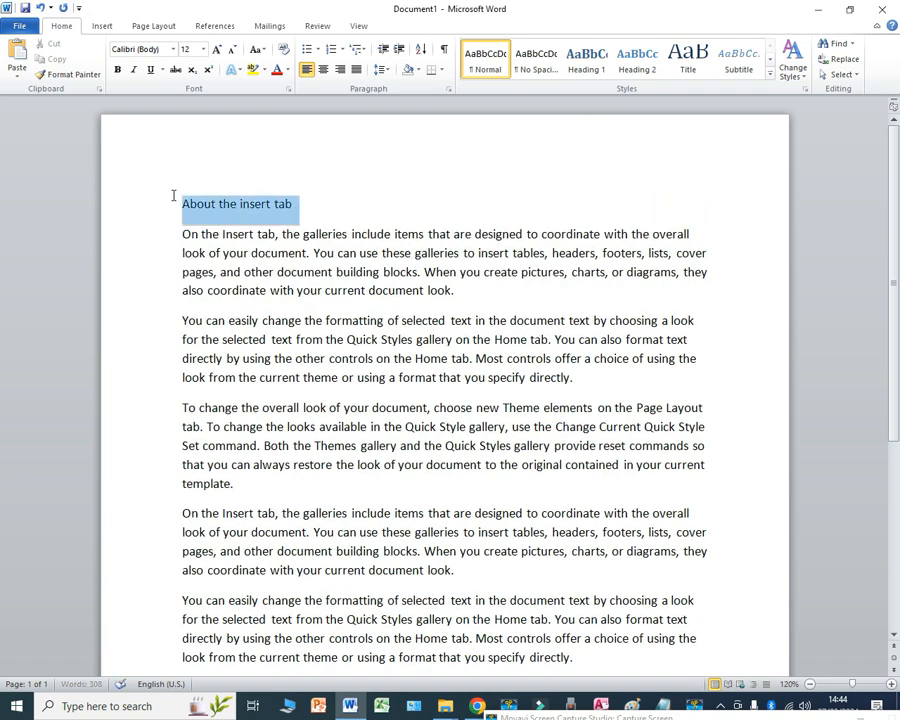
left_click(217, 49)
left_click(217, 49)
left_click(217, 49)
left_click(217, 49)
left_click(217, 49)
left_click(217, 49)
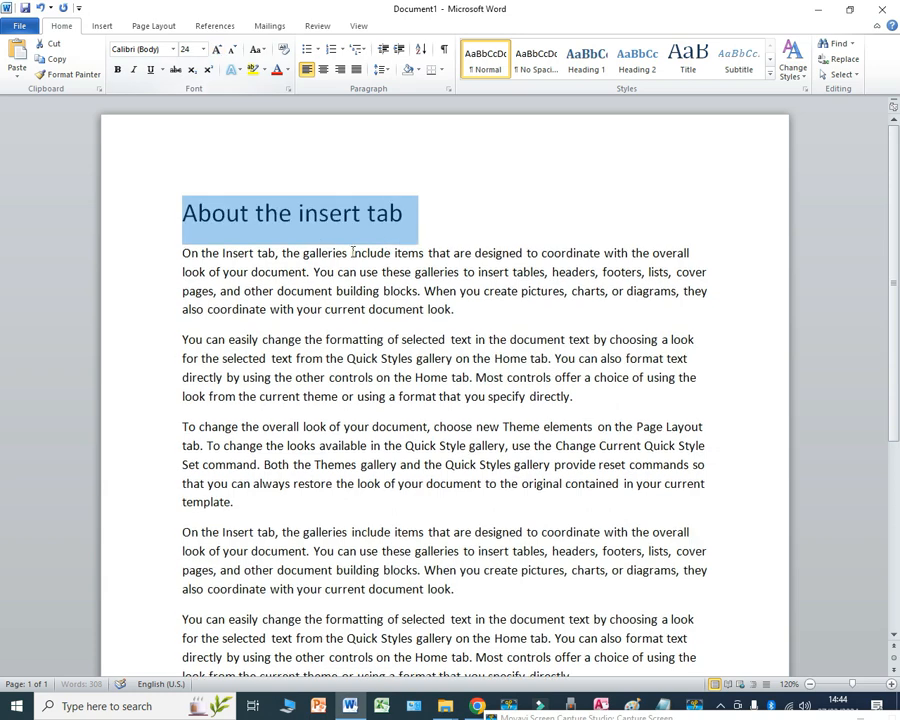
Step: Insert "Microsoft Word" before "insert tab" in the heading
left_click(297, 217)
type("Micros")
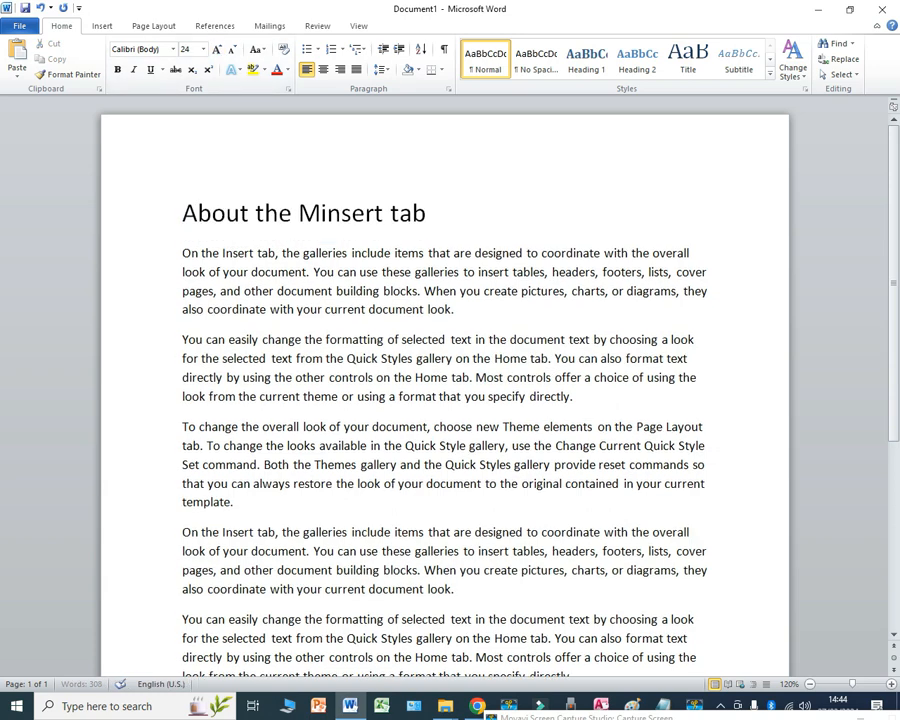
type("oft Word i")
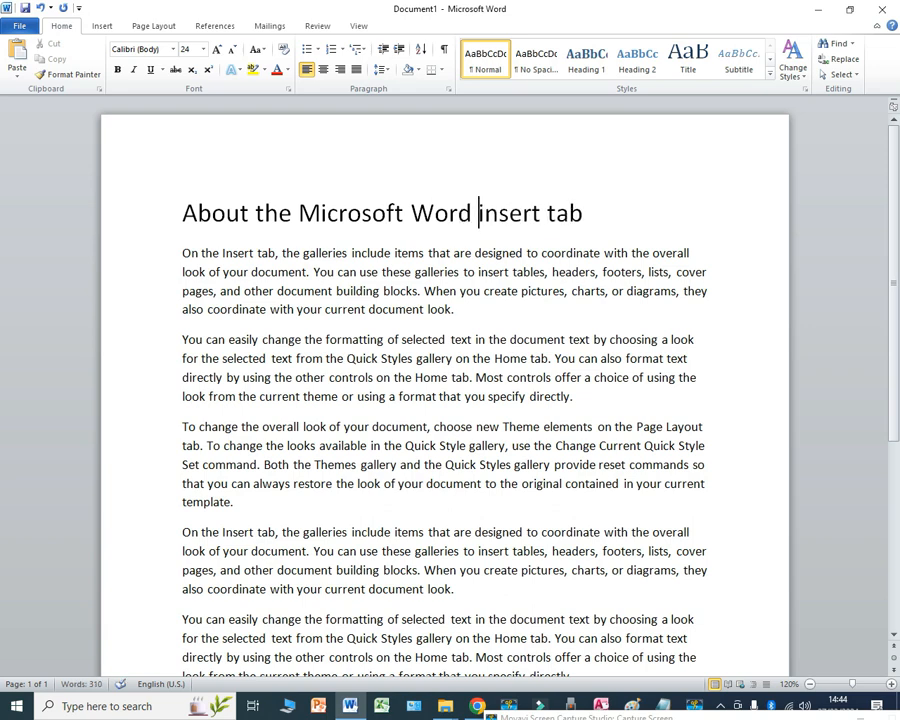
Step: Make the whole heading "About the Microsoft Word insert tab" bold
left_click_drag(600, 214, 211, 215)
left_click(117, 69)
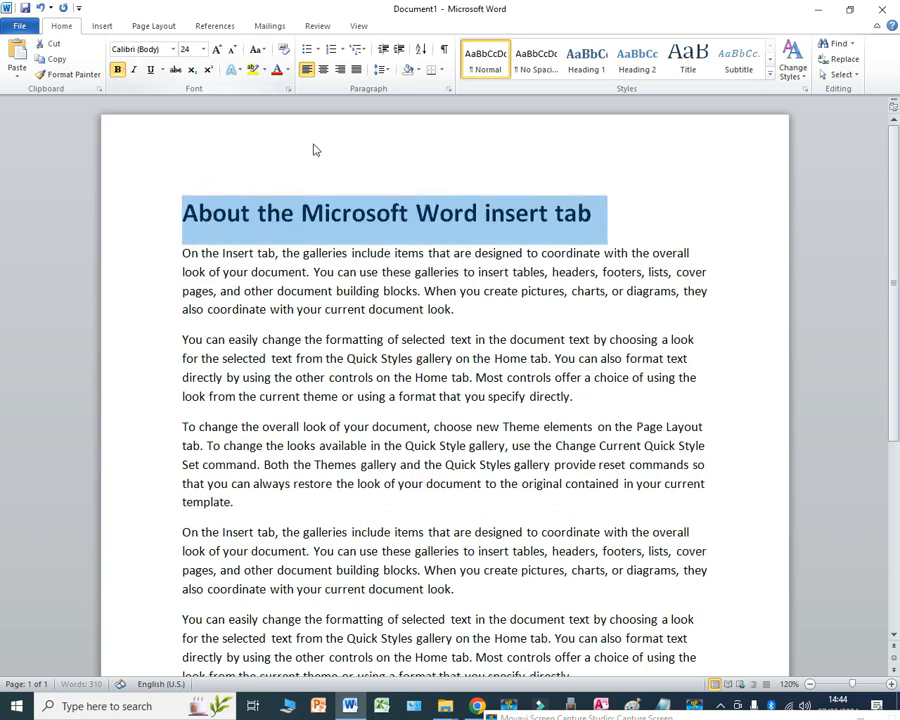
left_click(405, 318)
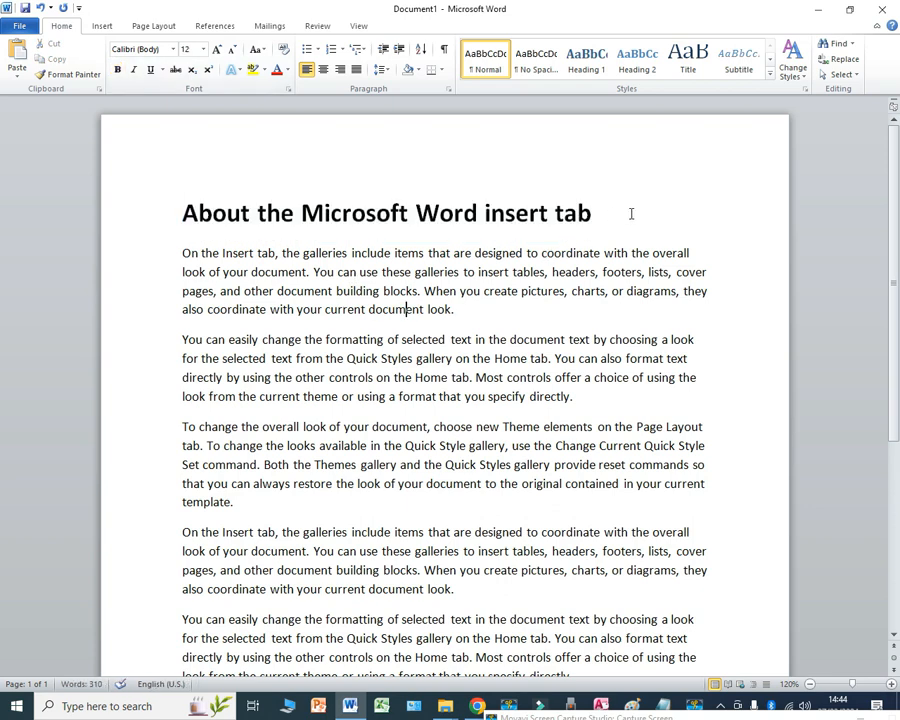
Step: Apply italic and underline formatting to the heading "About the Microsoft Word insert tab"
left_click_drag(631, 214, 190, 231)
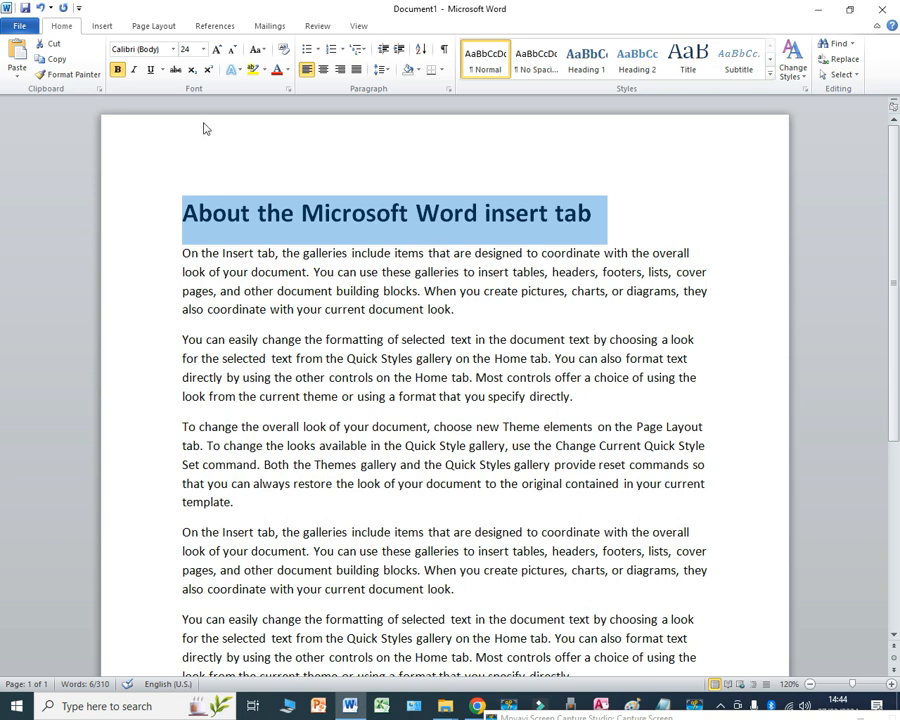
left_click(475, 280)
left_click_drag(683, 211, 188, 214)
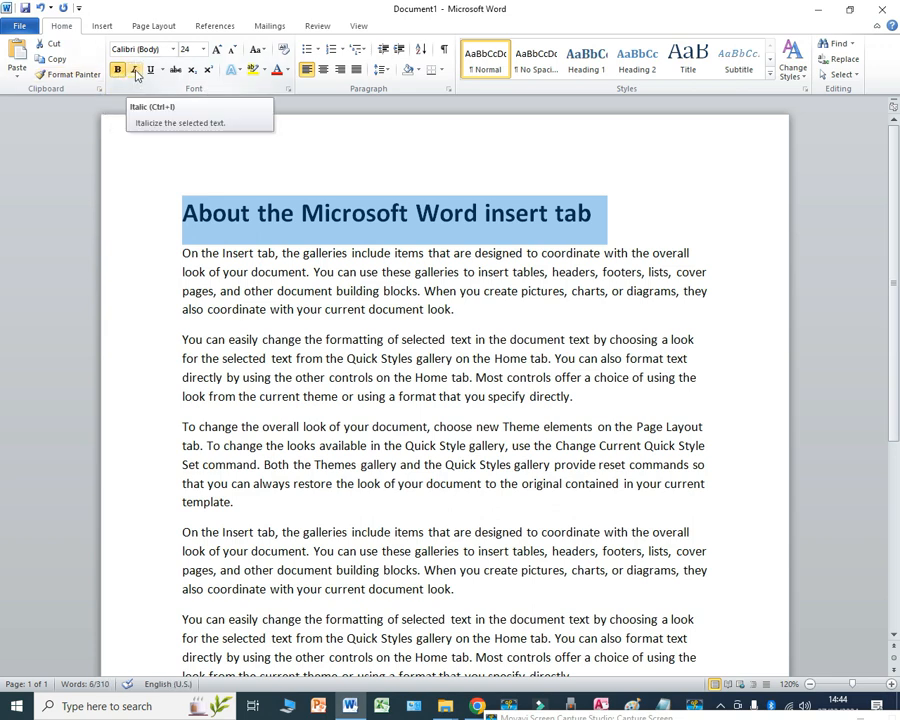
left_click(135, 71)
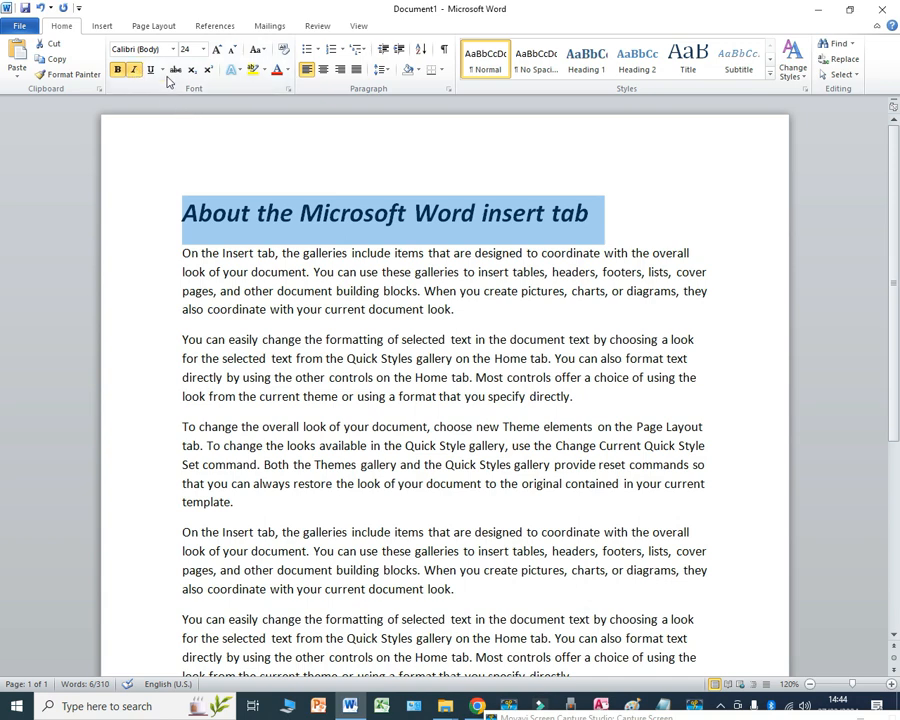
key("ctrl+u")
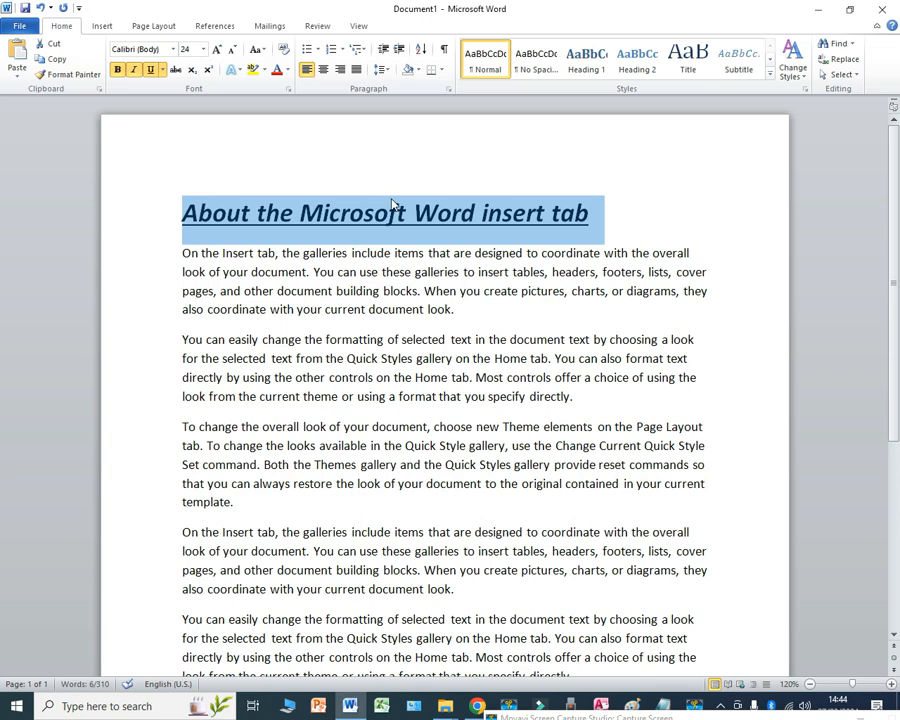
Step: Enlarge the first body paragraph below the heading to 18 pt
left_click(474, 309)
left_click_drag(474, 309, 181, 252)
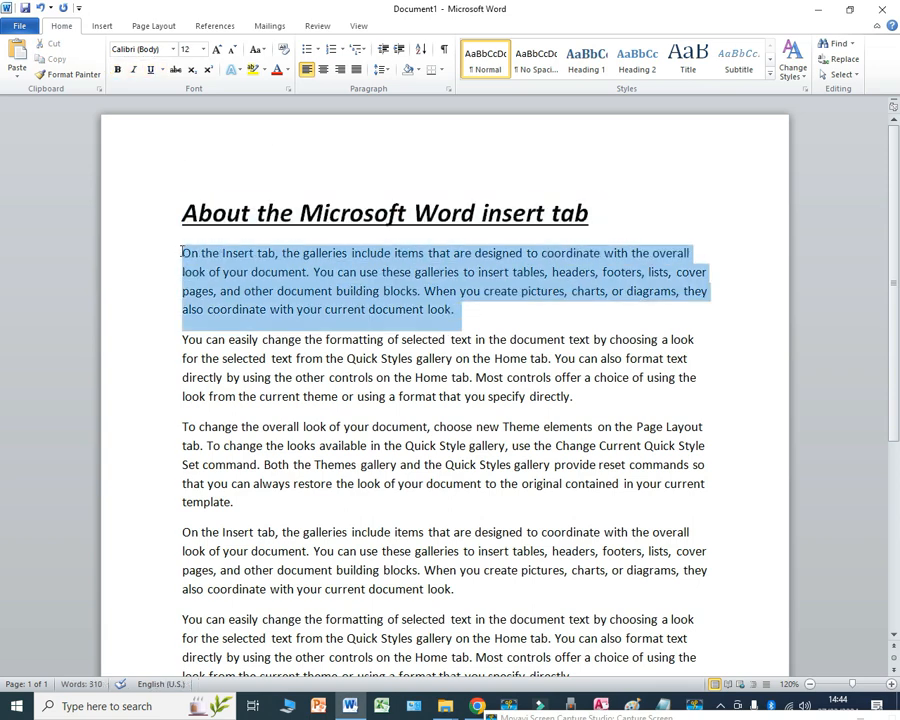
left_click(411, 311)
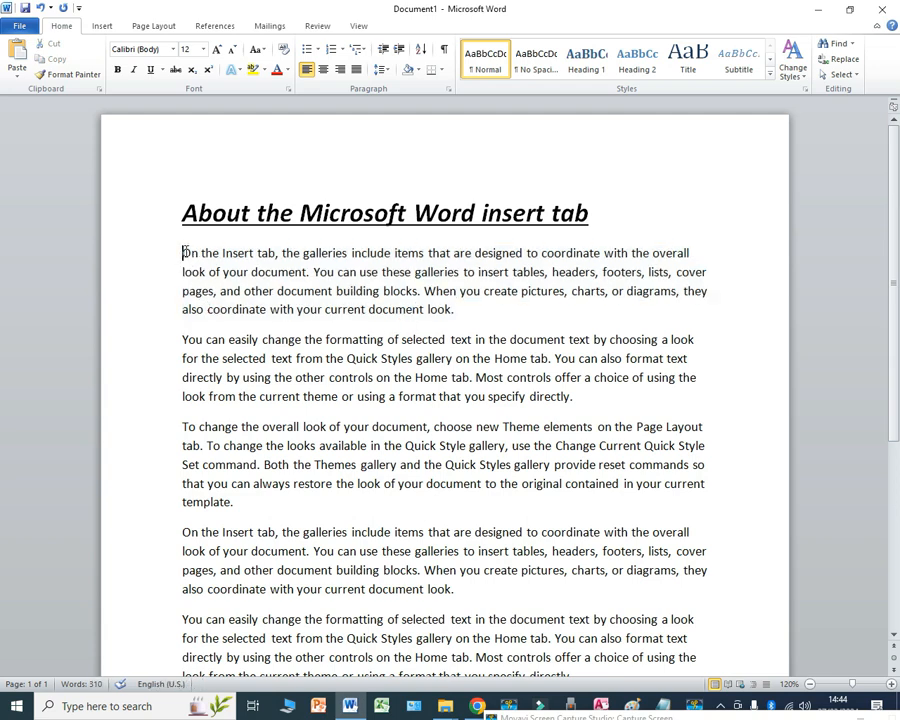
left_click_drag(183, 252, 456, 309)
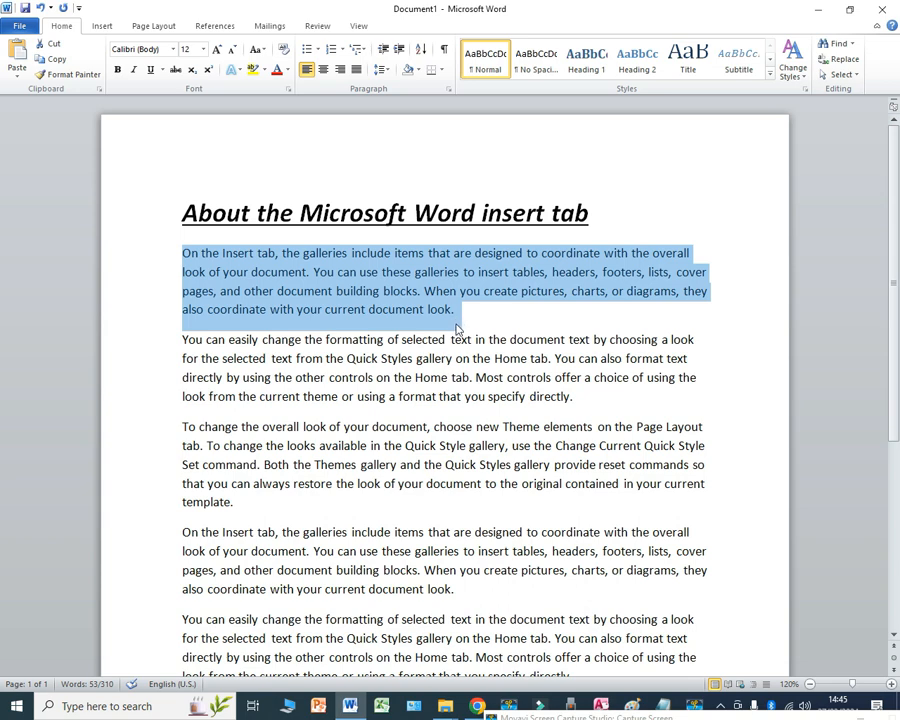
left_click(463, 320)
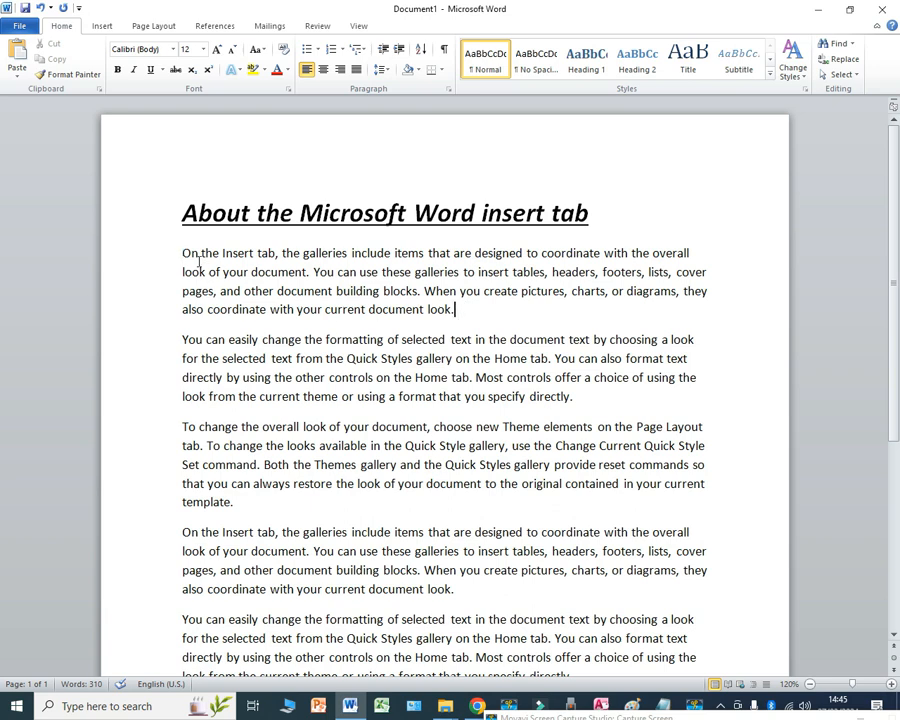
left_click_drag(182, 253, 458, 309)
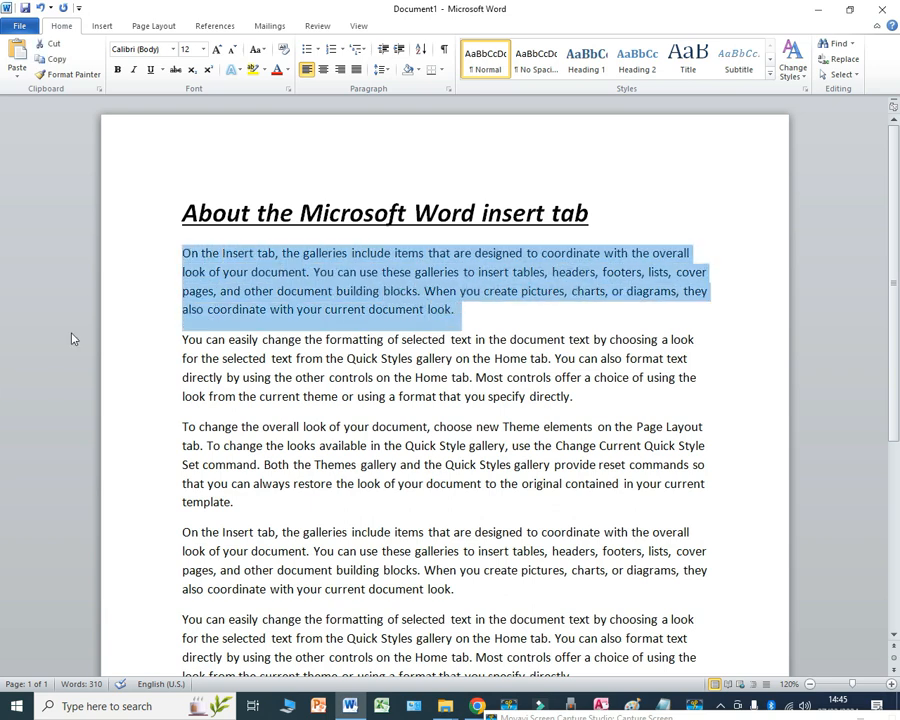
left_click(216, 49)
left_click(216, 49)
left_click(216, 49)
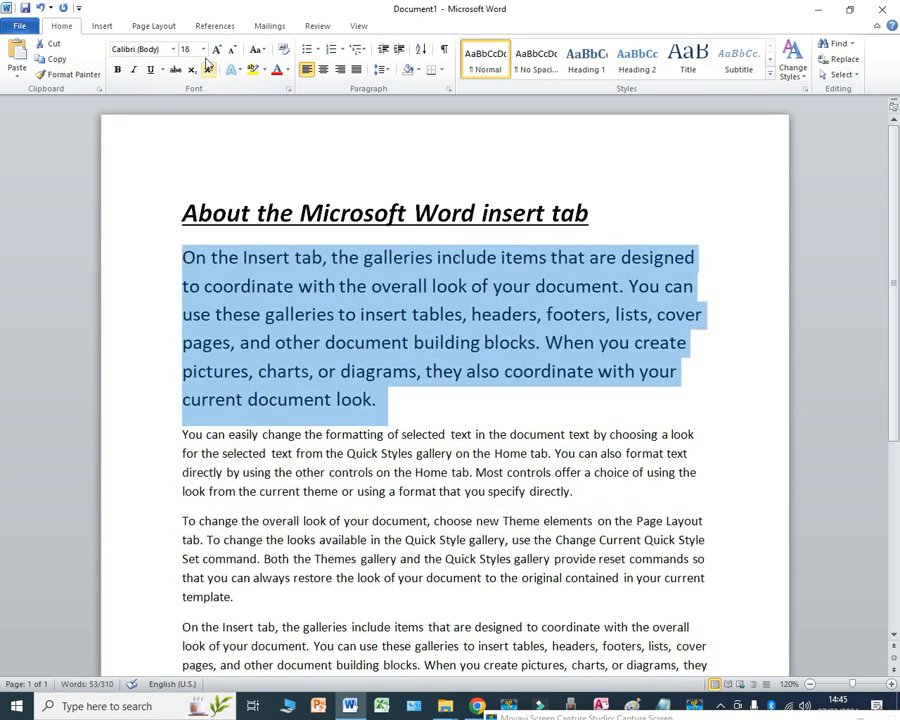
left_click(203, 49)
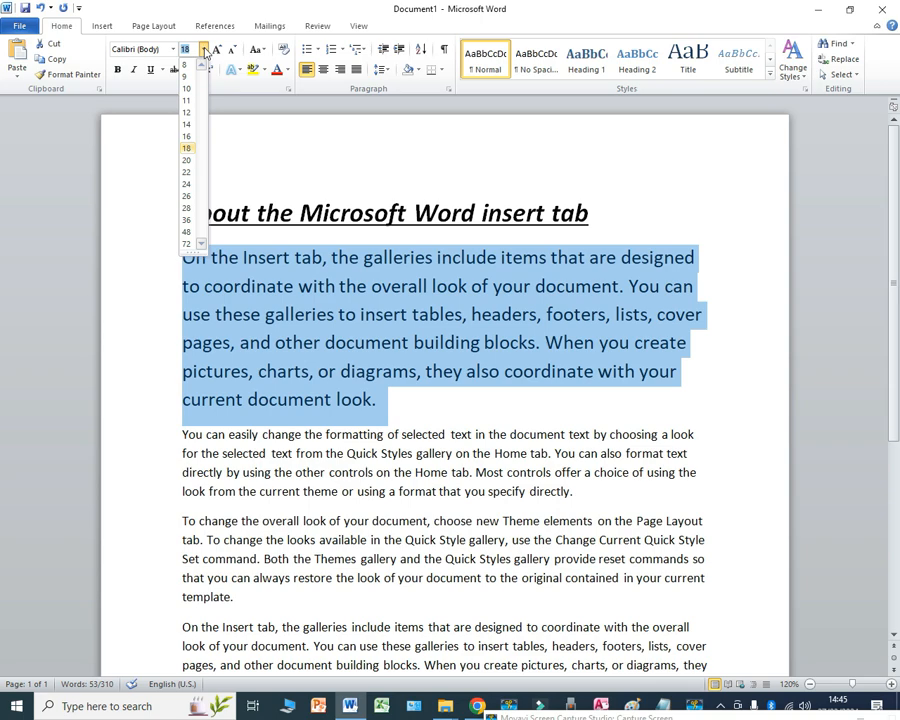
left_click(203, 50)
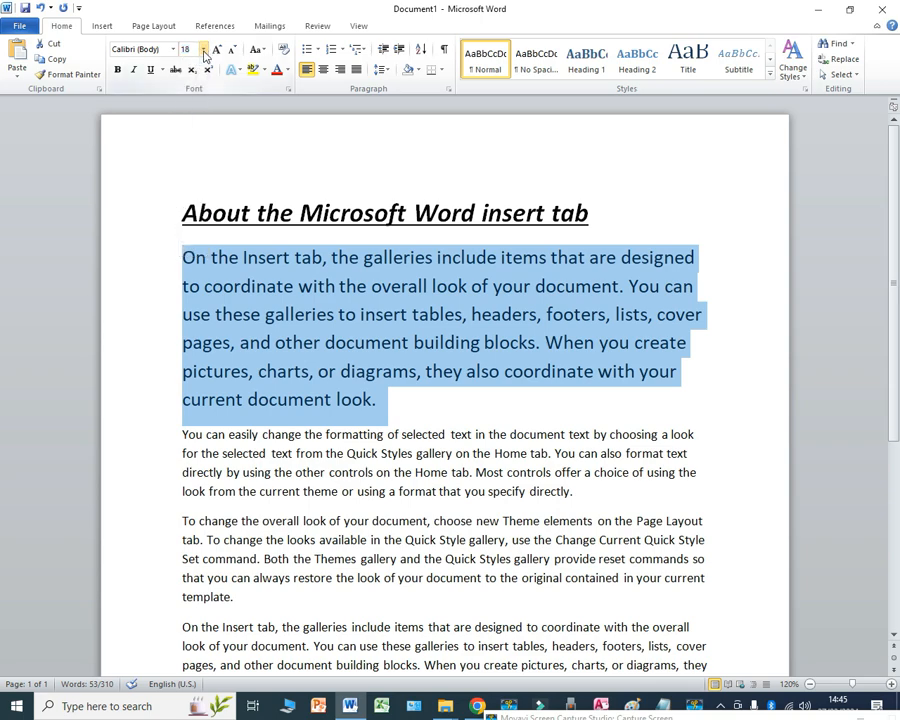
Step: Format the first body paragraph as 18 pt Segoe UI in the standard purple font colour
left_click(203, 50)
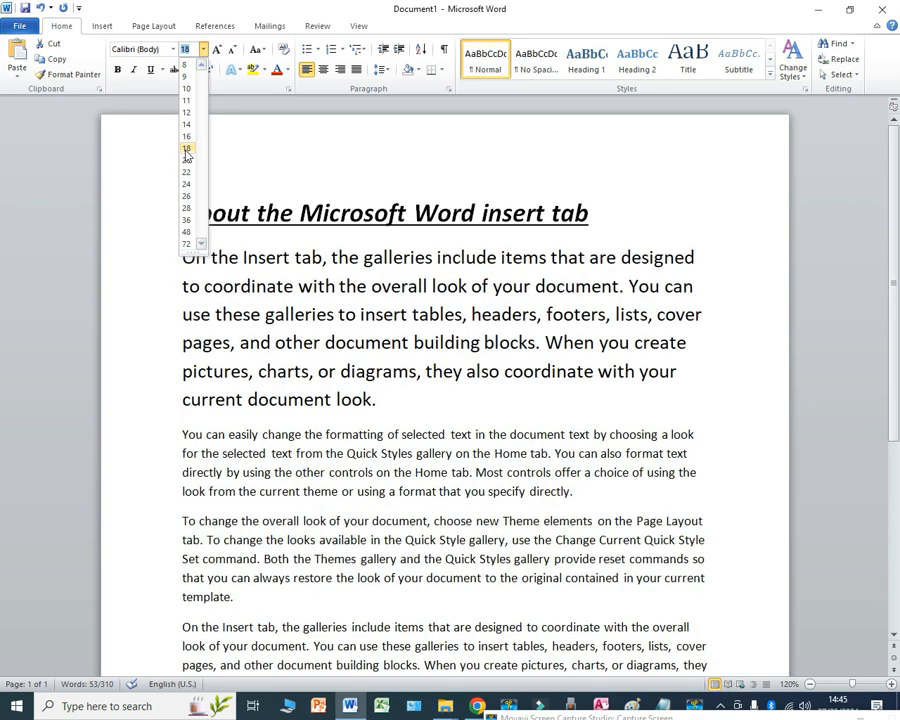
left_click(186, 150)
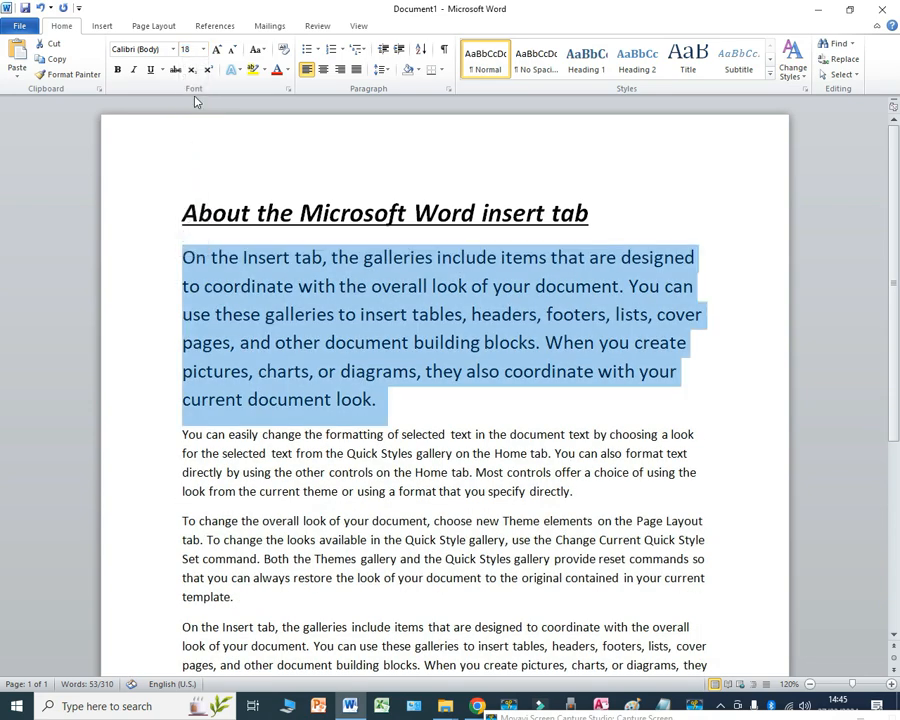
left_click(173, 49)
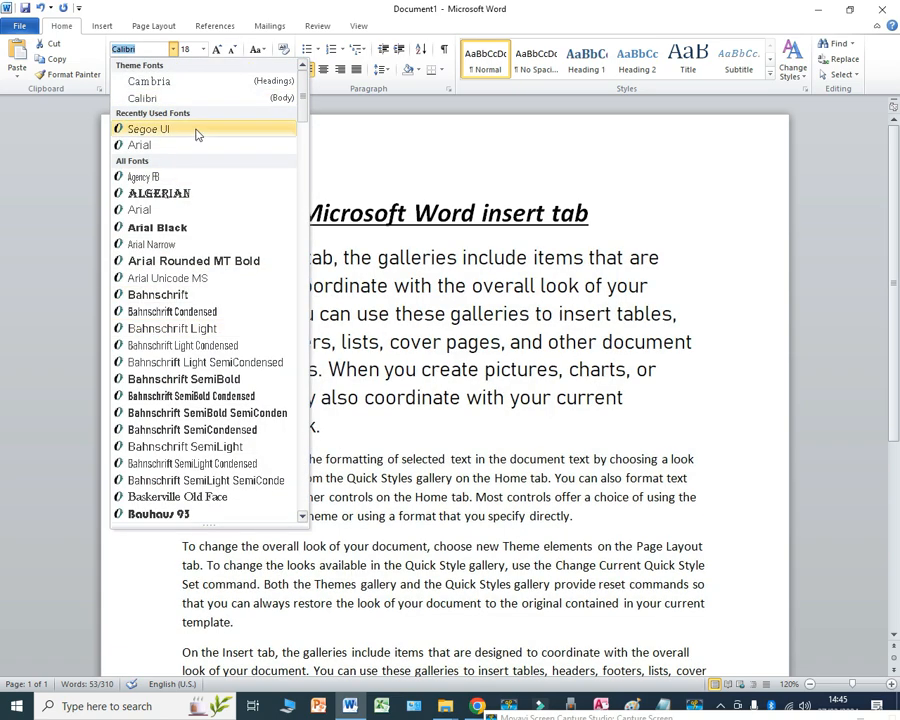
left_click(181, 128)
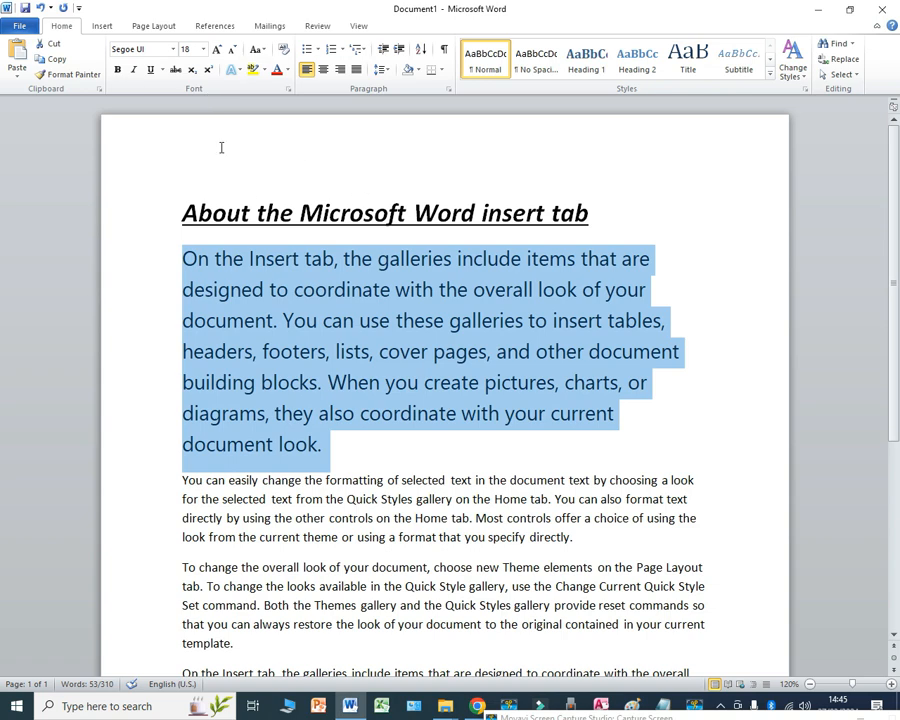
left_click(287, 71)
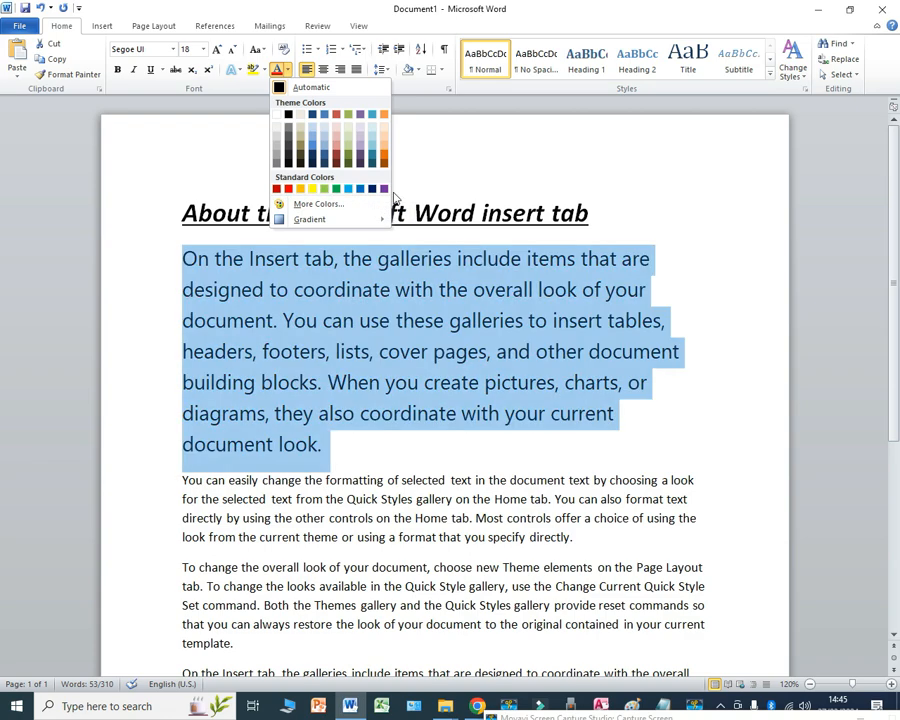
left_click(384, 189)
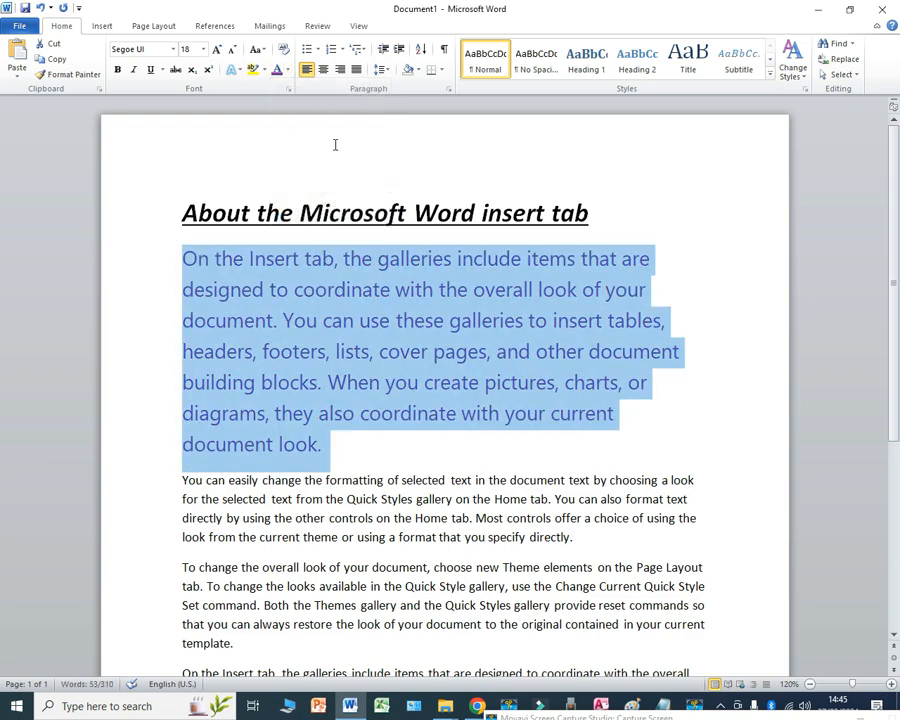
left_click(217, 50)
key("ctrl+z")
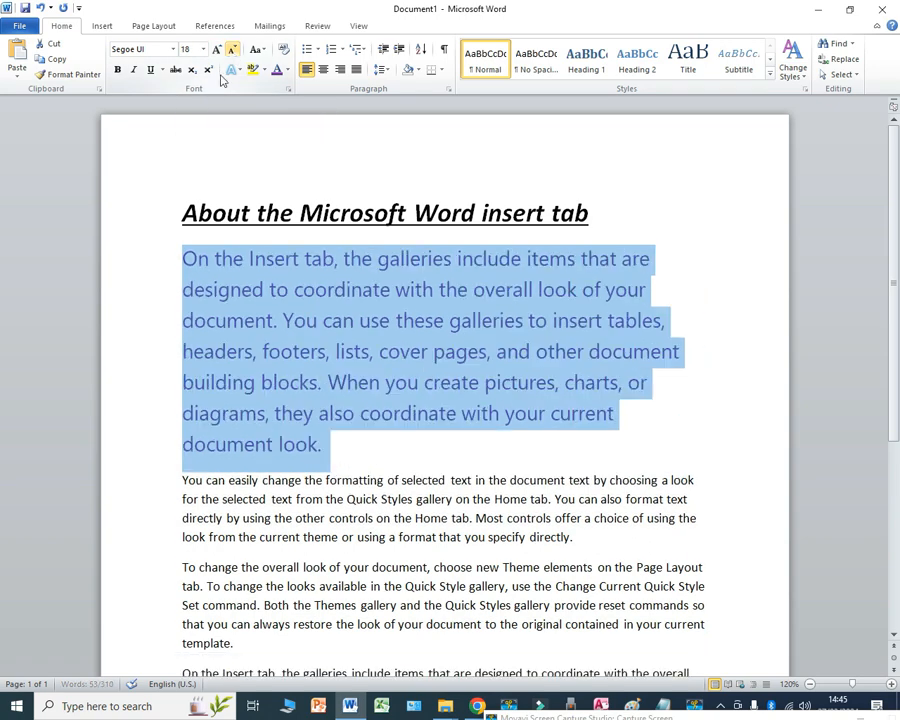
left_click(173, 49)
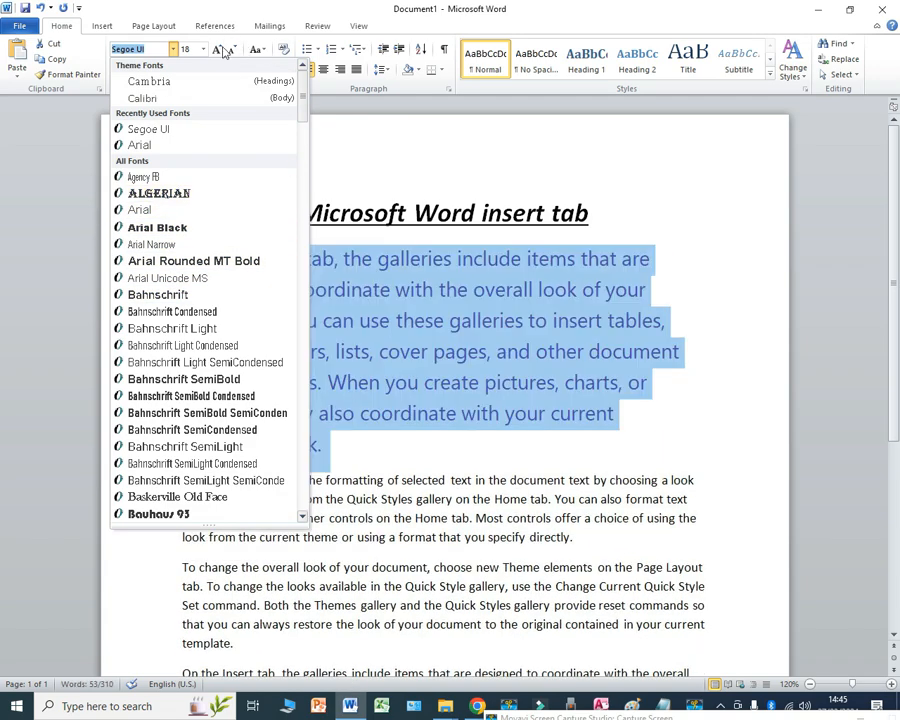
key("Escape")
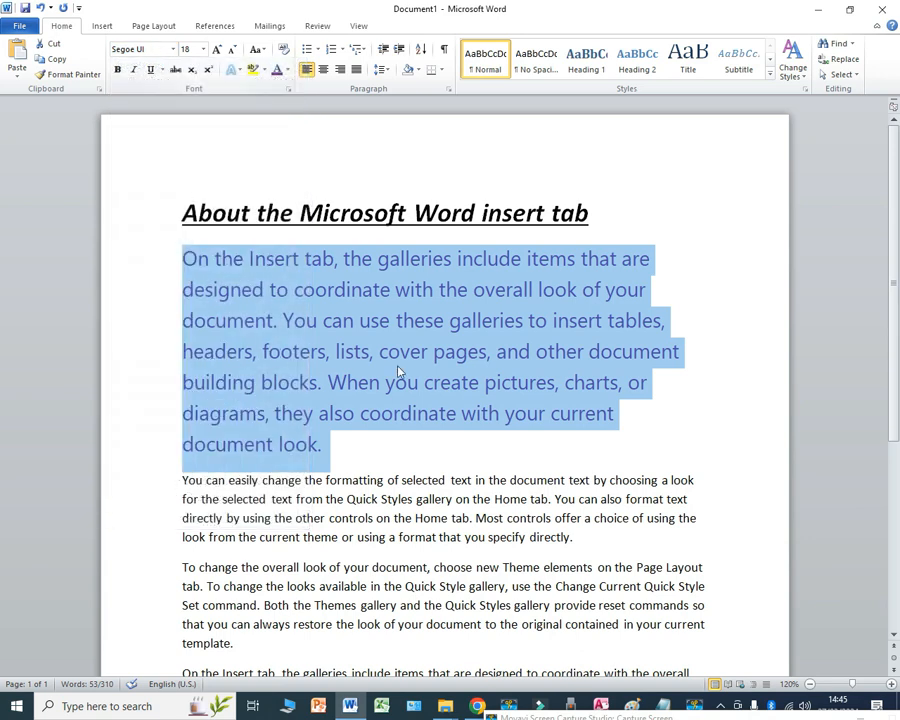
Step: Try centred, right and justified alignment on the first body paragraph and return it to left alignment
left_click(323, 69)
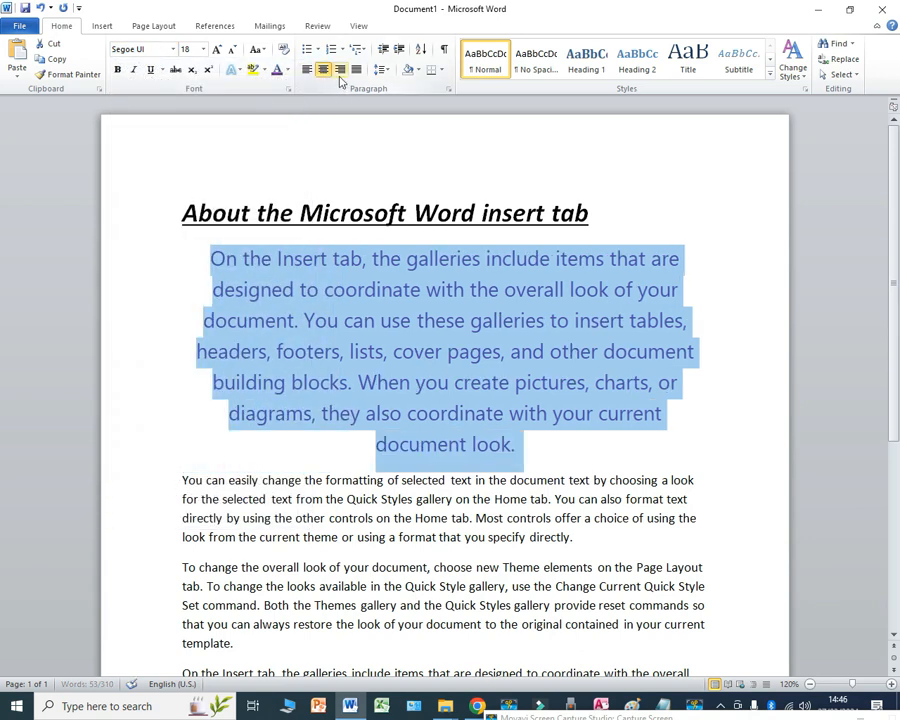
left_click(340, 70)
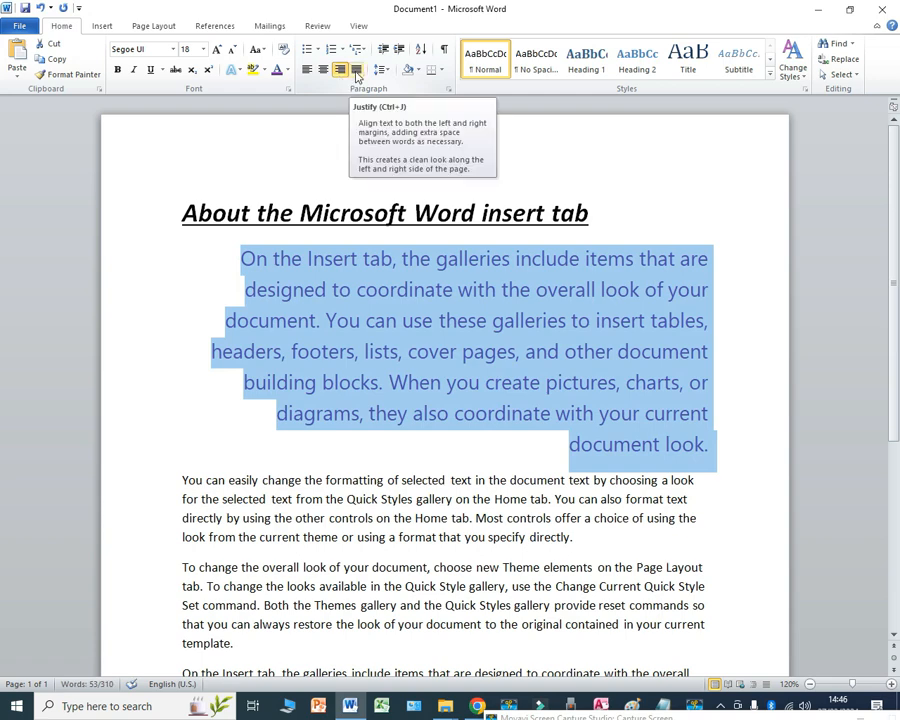
left_click(356, 70)
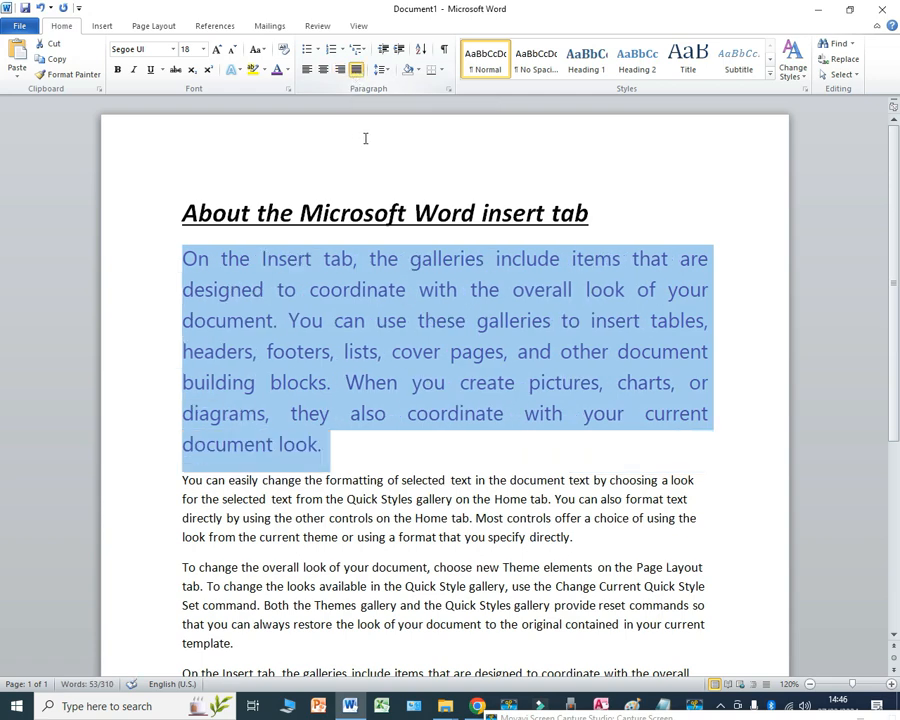
left_click(307, 69)
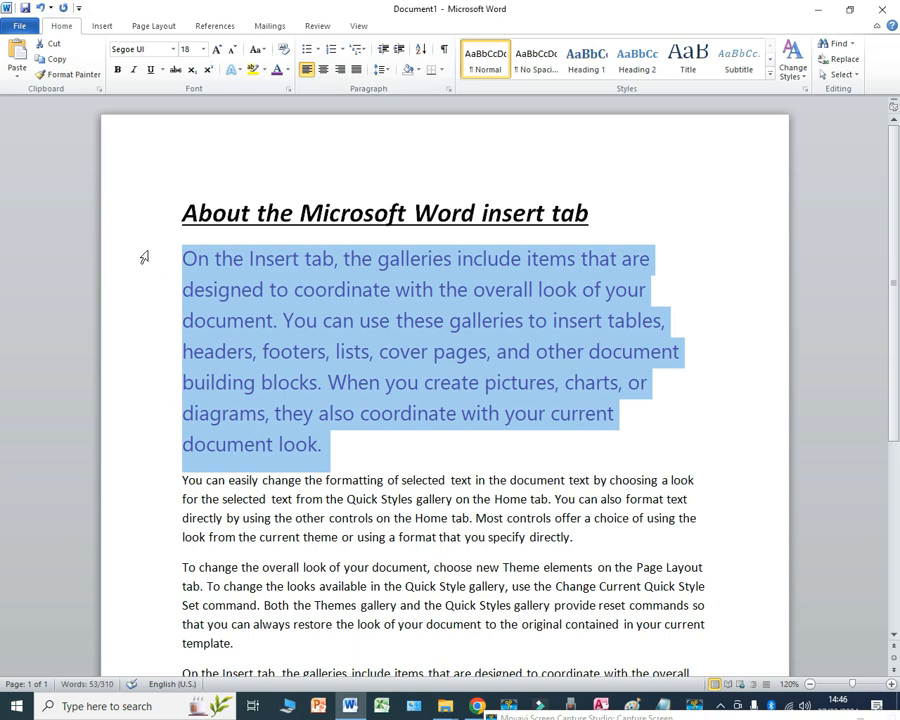
Step: Examine where the lines of the left-aligned first body paragraph end relative to the right margin
left_click(636, 317)
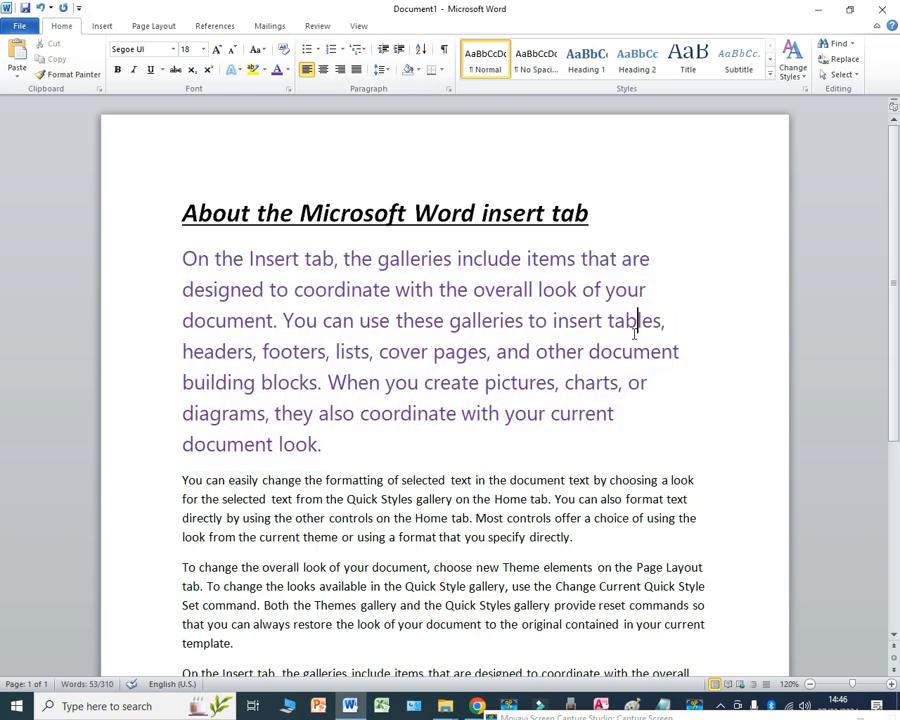
left_click_drag(644, 256, 679, 420)
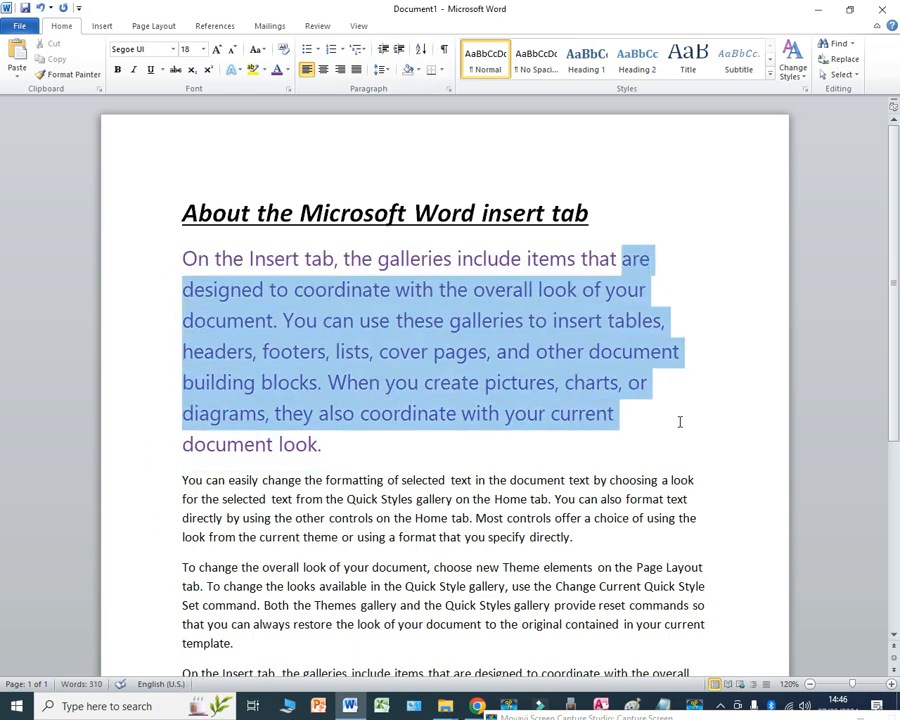
left_click(545, 352)
left_click_drag(652, 260, 708, 261)
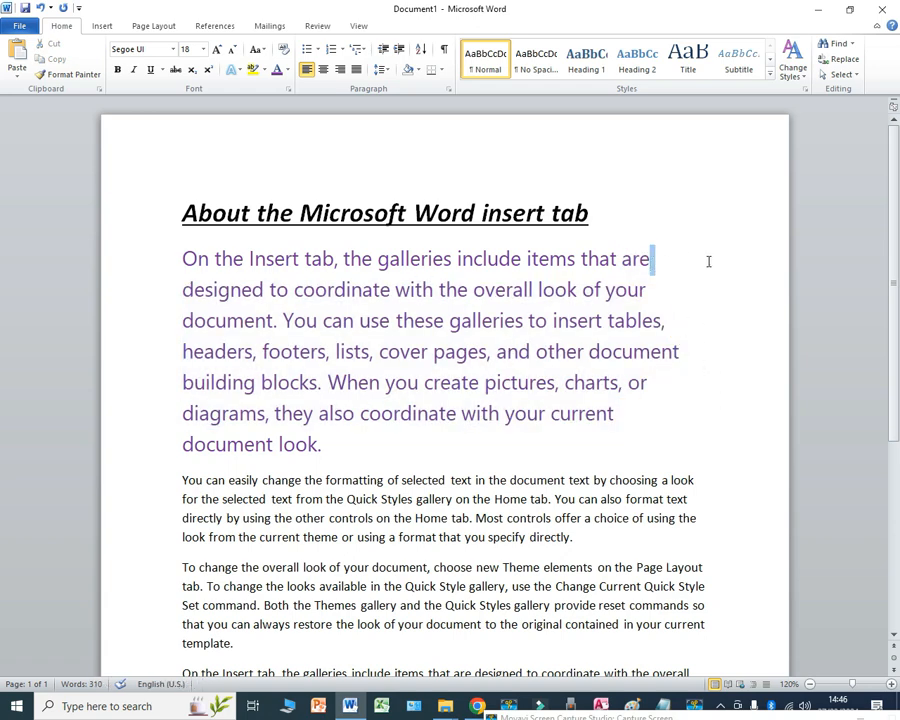
left_click(650, 290)
left_click_drag(683, 352, 700, 357)
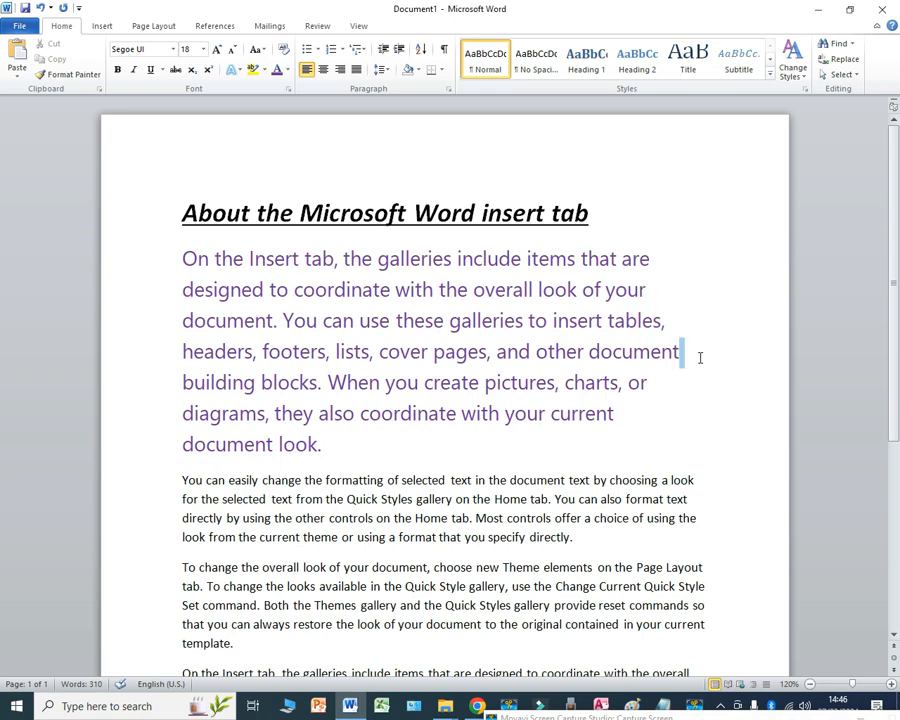
left_click(657, 261)
left_click_drag(680, 355, 709, 358)
left_click(556, 351)
Step: Draw a double-headed arrow about 2.34 cm long across the left page margin beside the purple paragraph's first line
left_click(103, 27)
left_click(211, 78)
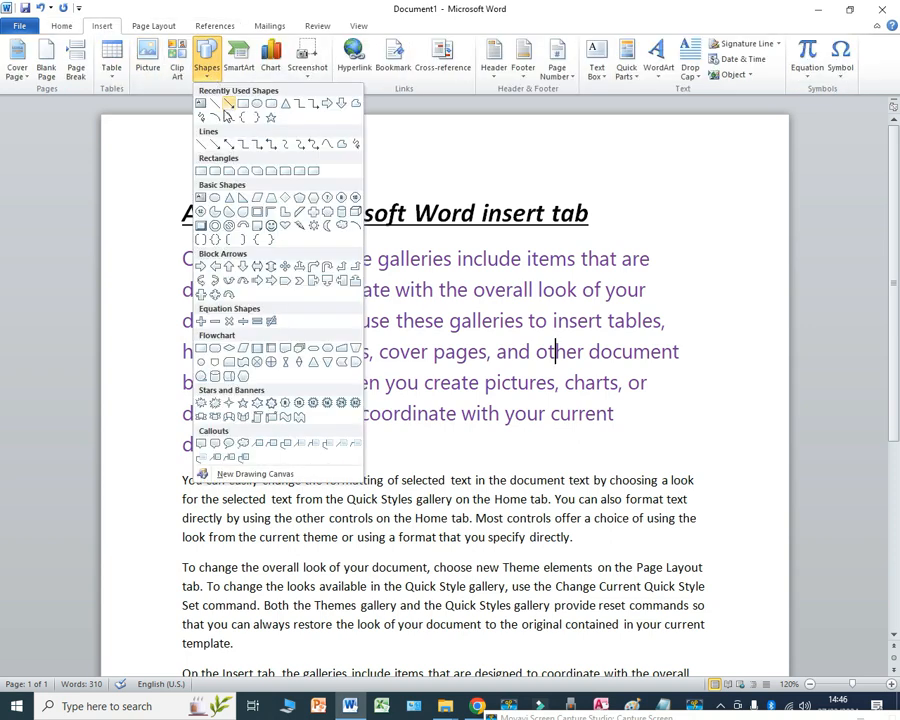
left_click(228, 144)
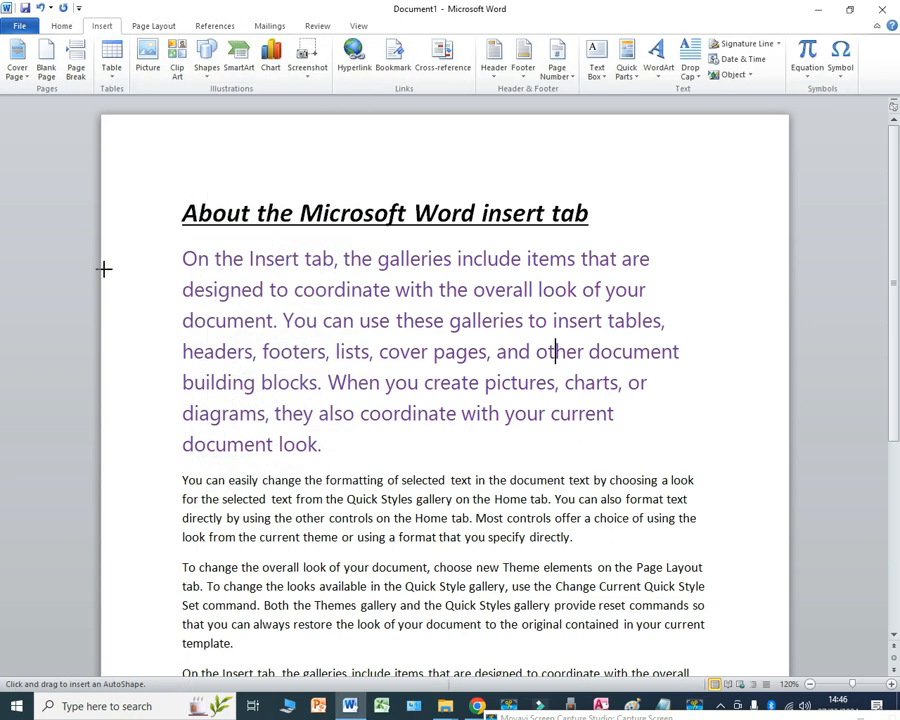
mouse_move(104, 268)
left_mouse_down()
mouse_move(153, 285)
mouse_move(179, 271)
left_mouse_up()
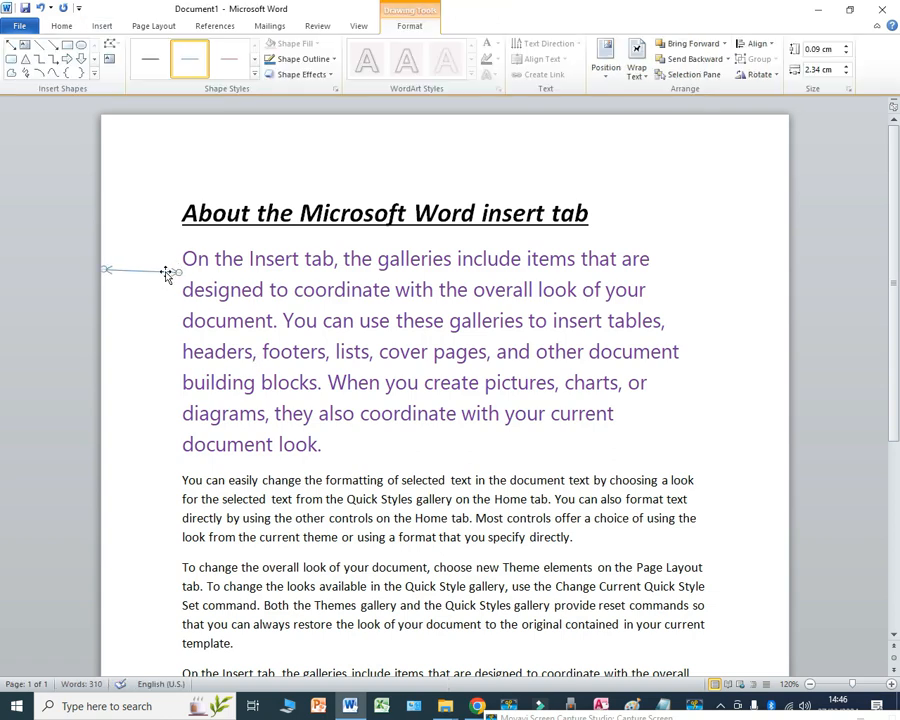
Step: Give the margin arrow a black outline with a heavier line weight and level it horizontally
left_click(300, 59)
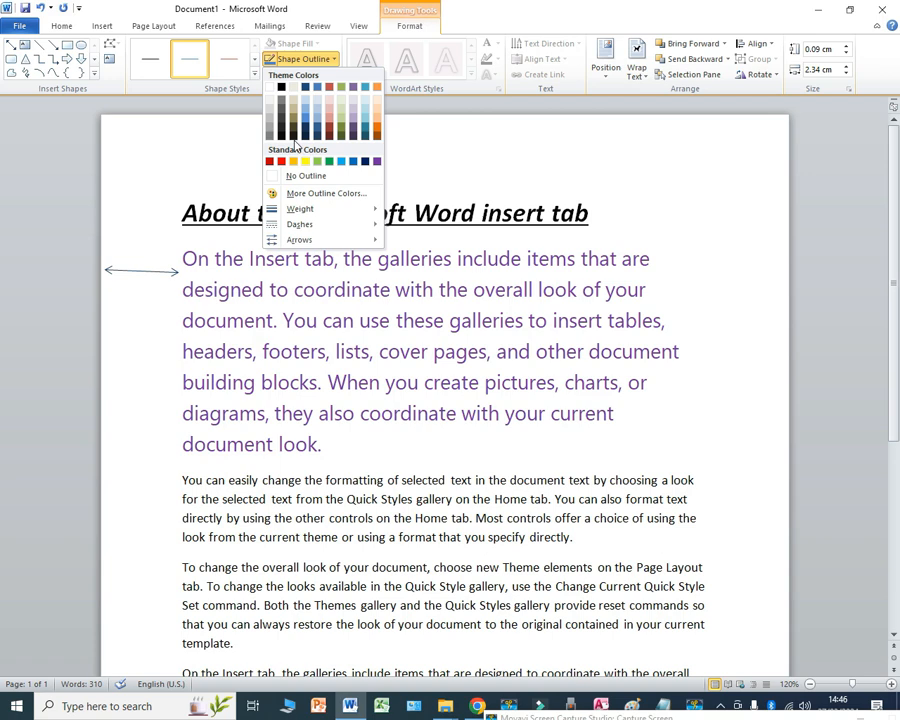
left_click(281, 88)
left_click(300, 59)
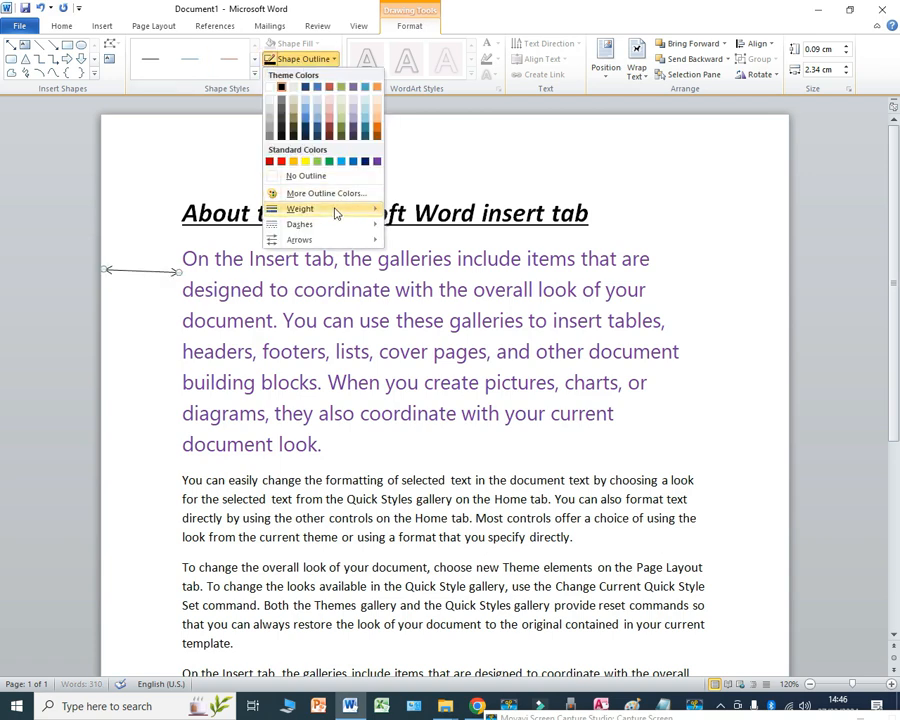
mouse_move(336, 211)
left_click(450, 287)
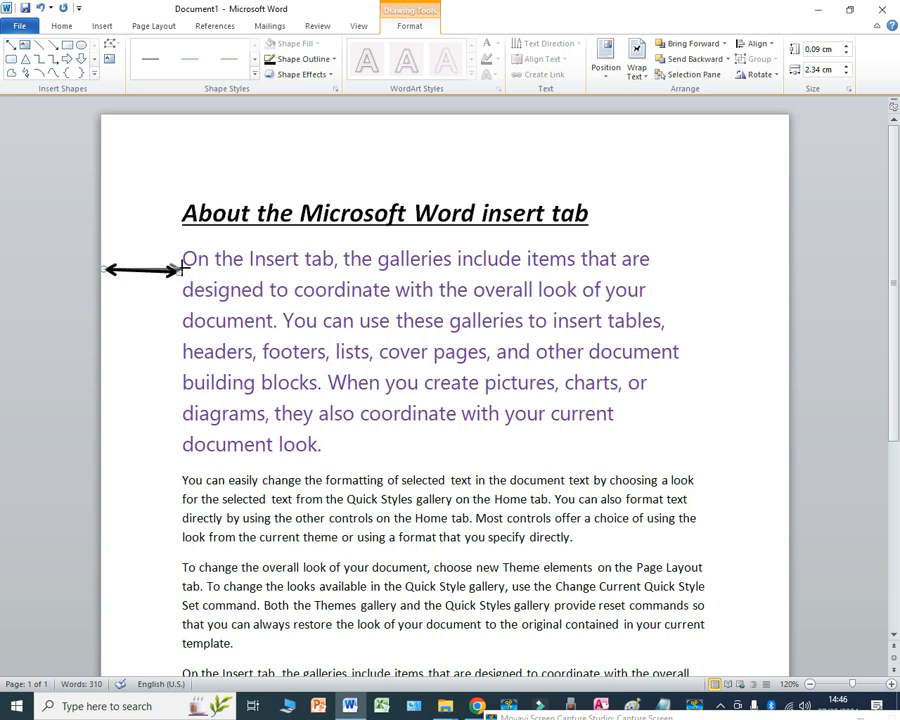
left_click(264, 366)
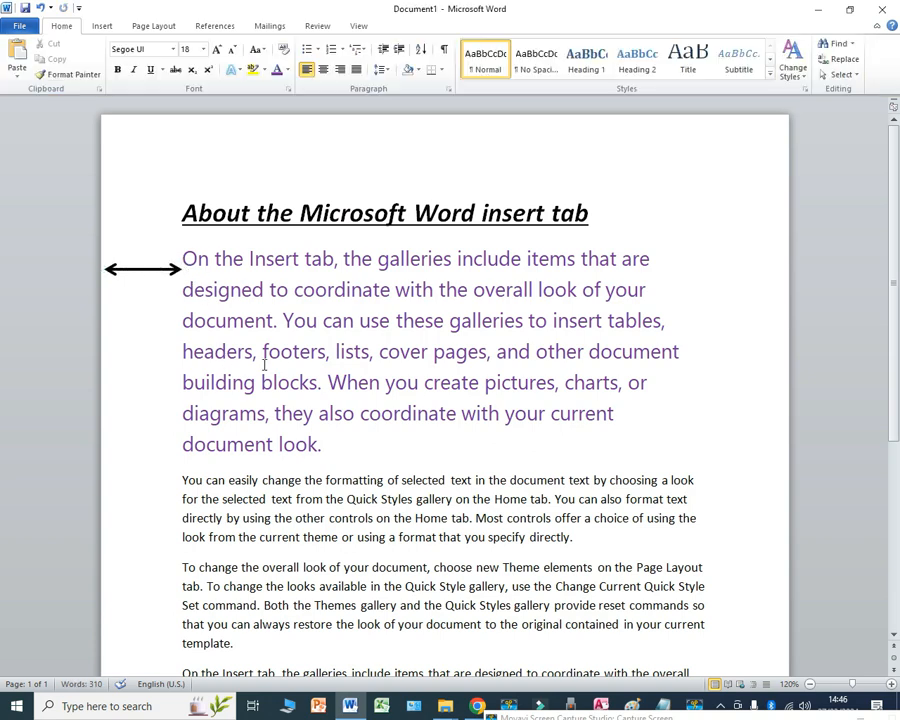
Step: Duplicate the black double-headed arrow and place the copy across the right page margin beside the paragraph's first line
left_click(150, 268)
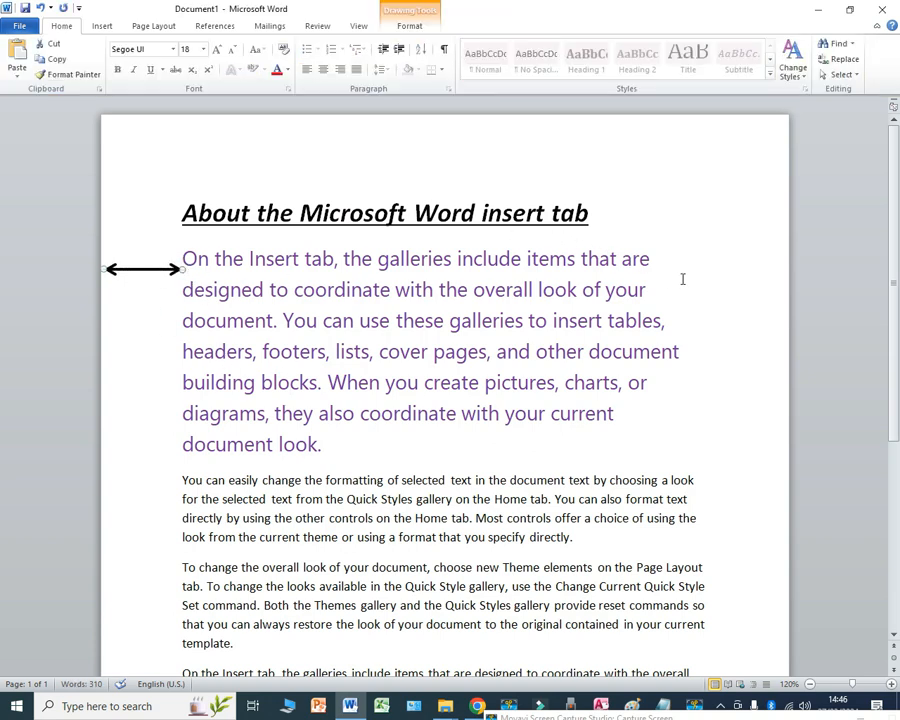
key("ctrl+d")
left_click_drag(155, 287, 744, 259)
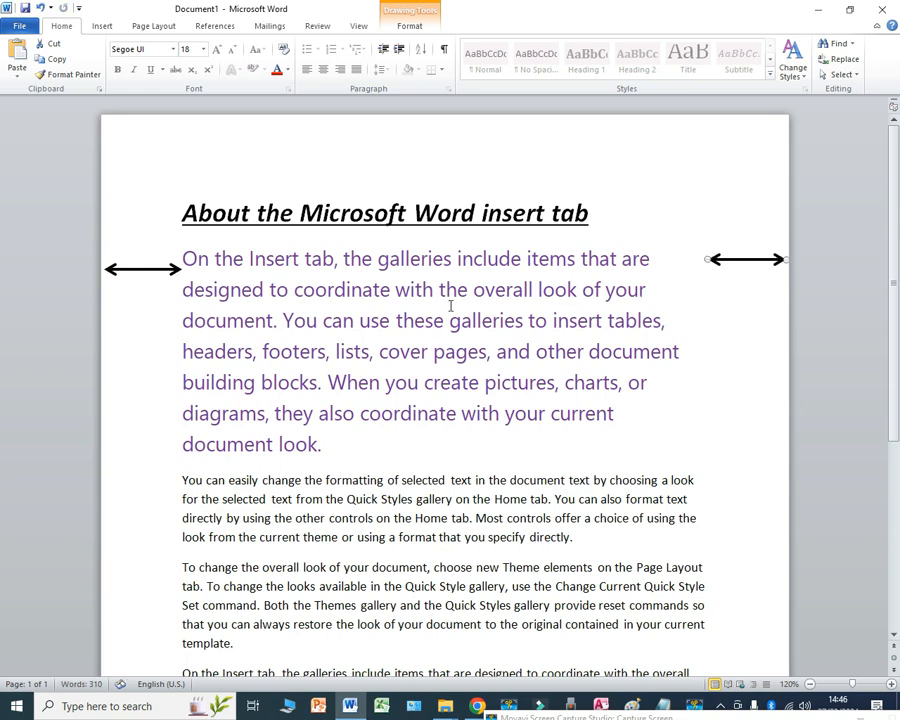
left_click(403, 346)
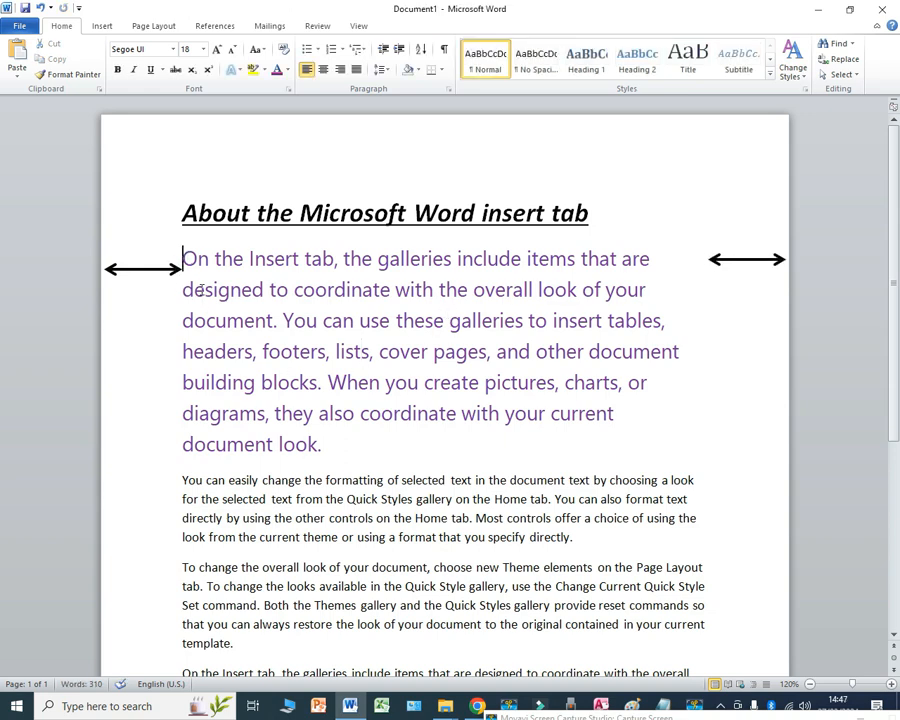
Step: Justify the purple first body paragraph and nudge the right-margin arrow slightly away from the text edge
left_click_drag(181, 258, 356, 447)
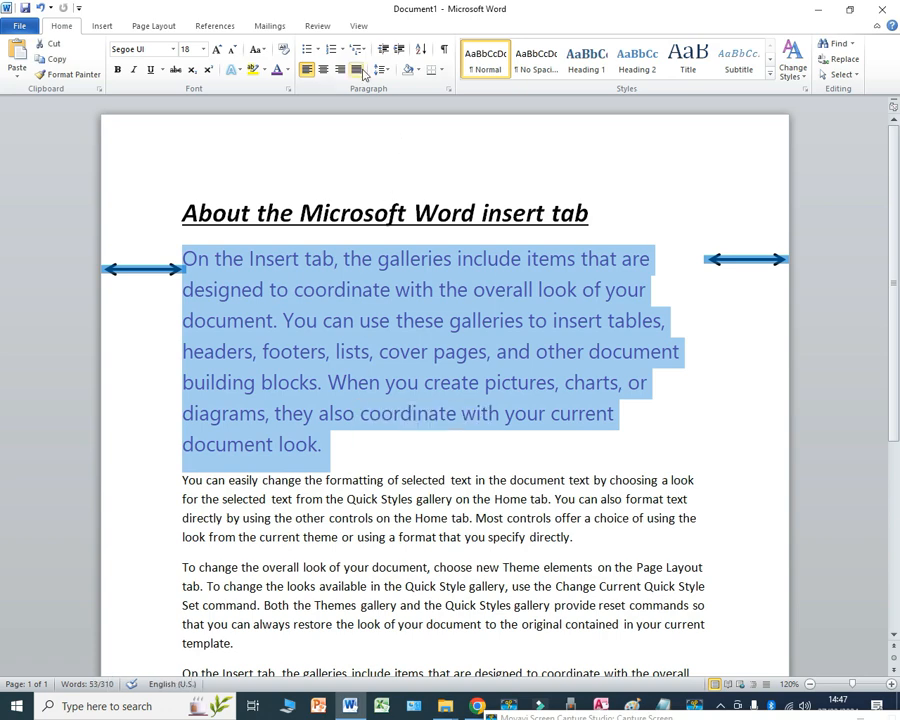
left_click(357, 70)
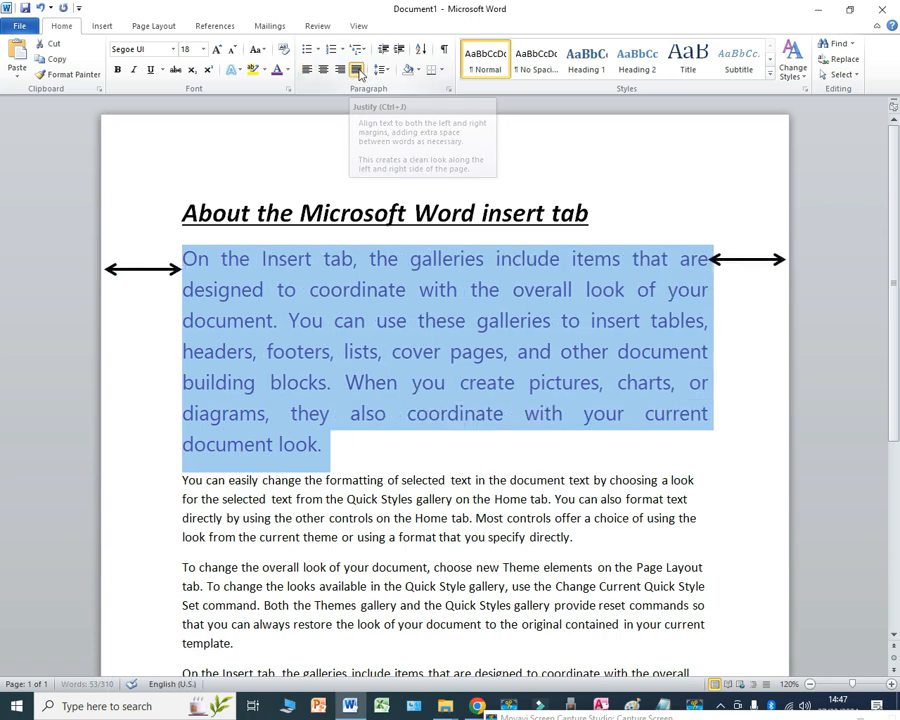
left_click(750, 261)
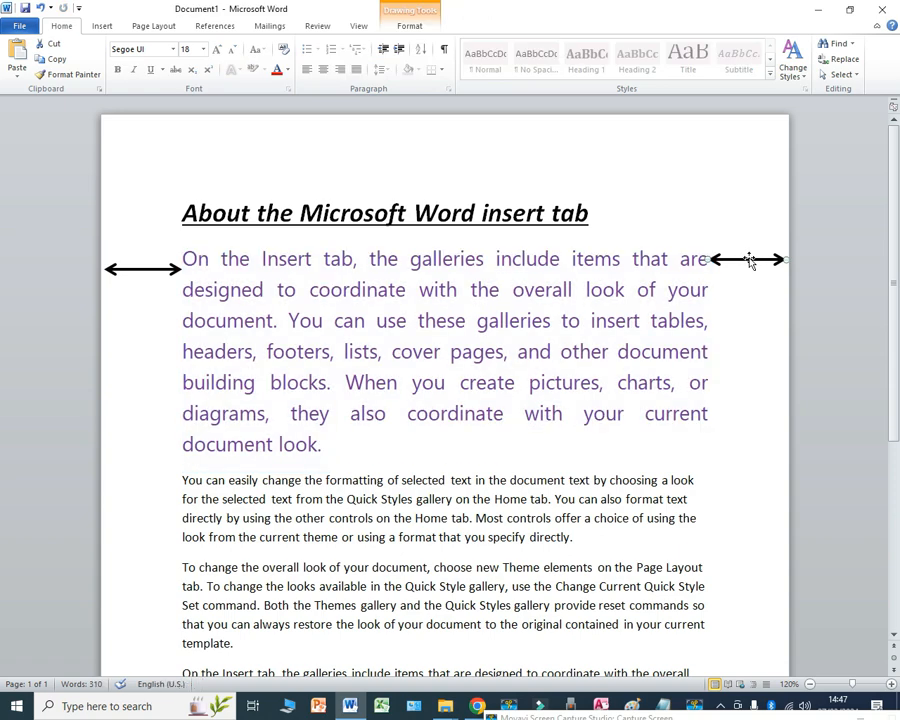
left_click(682, 377)
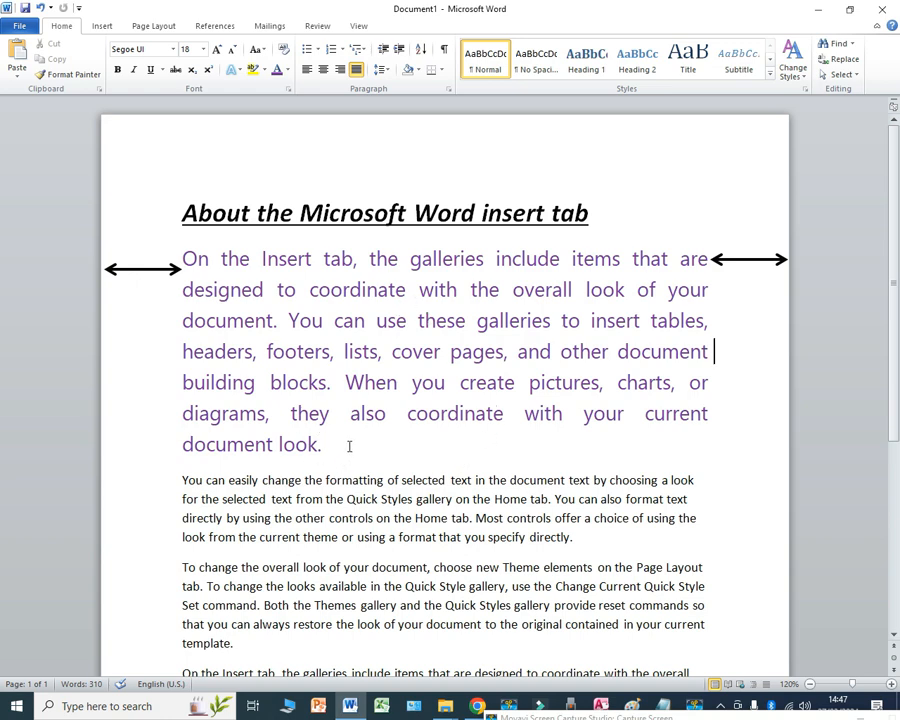
Step: Examine the spacing between words in the lower lines of the justified purple paragraph
left_click_drag(290, 414, 270, 416)
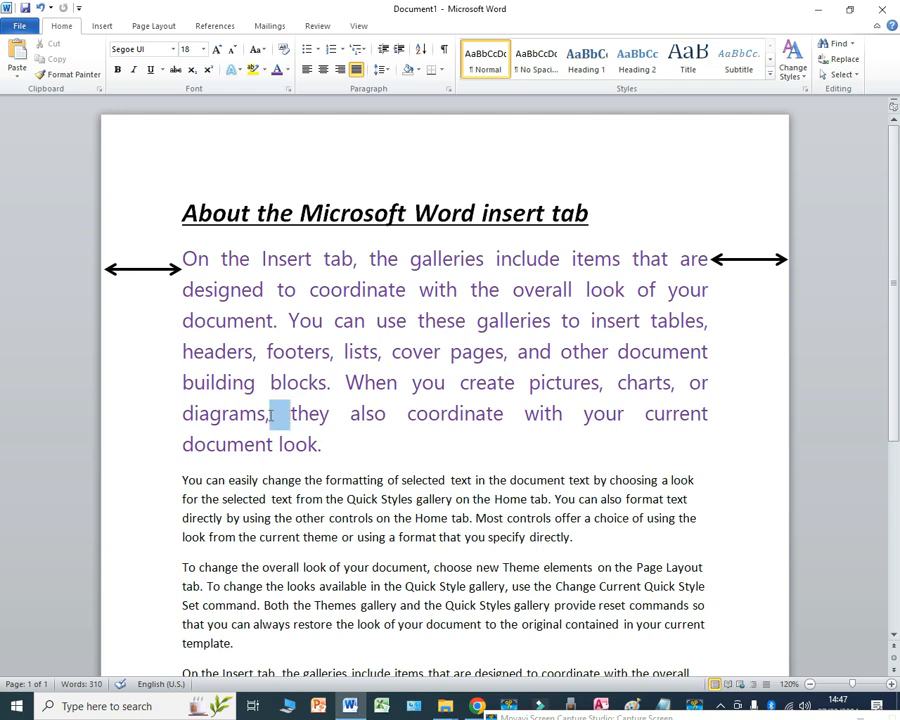
left_click(388, 413)
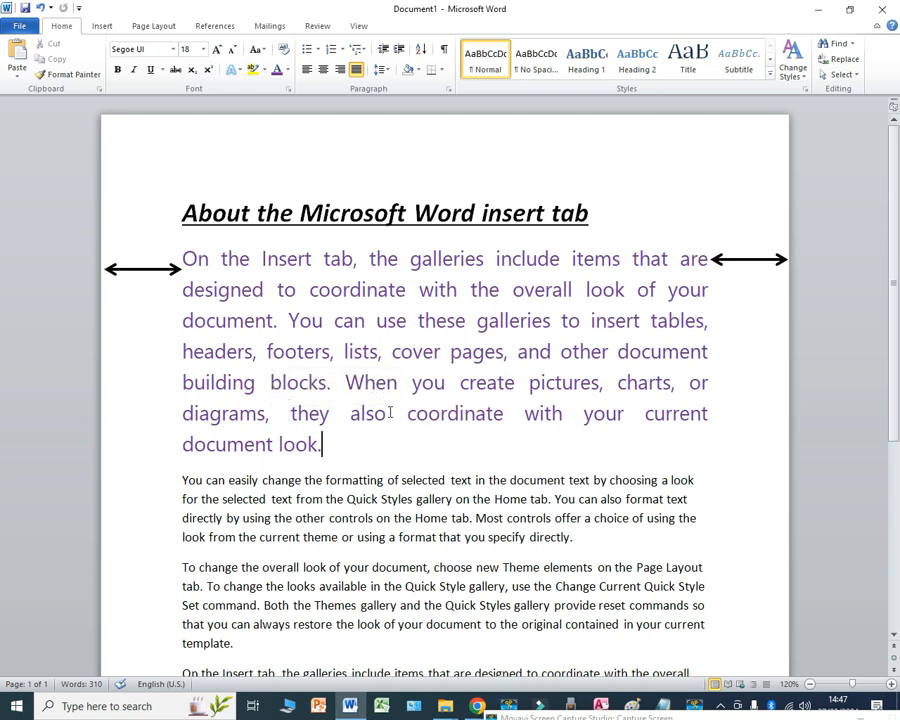
left_click_drag(407, 413, 386, 414)
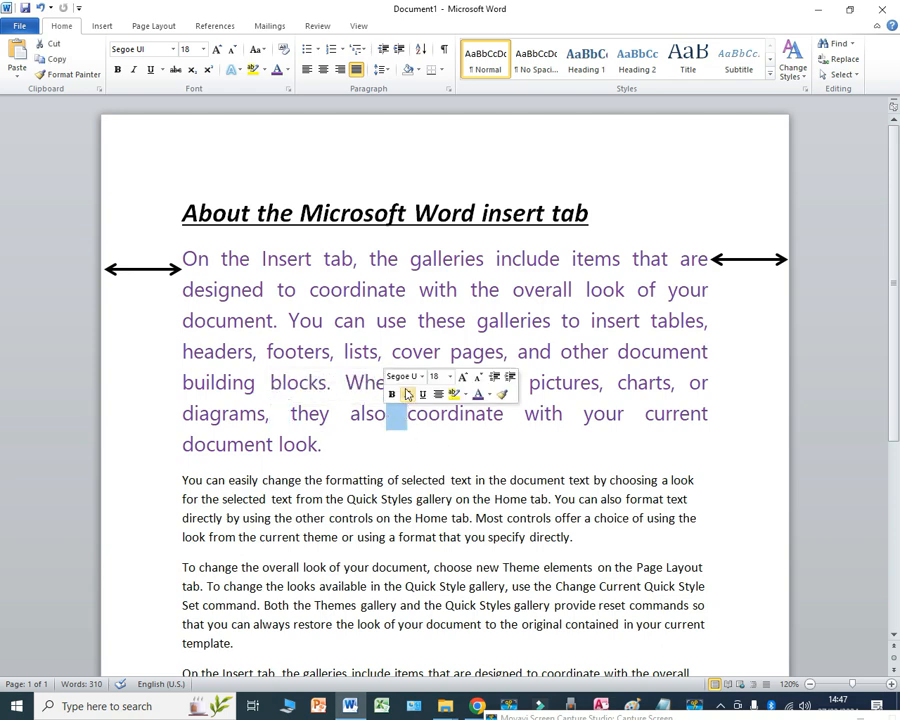
left_click(332, 351)
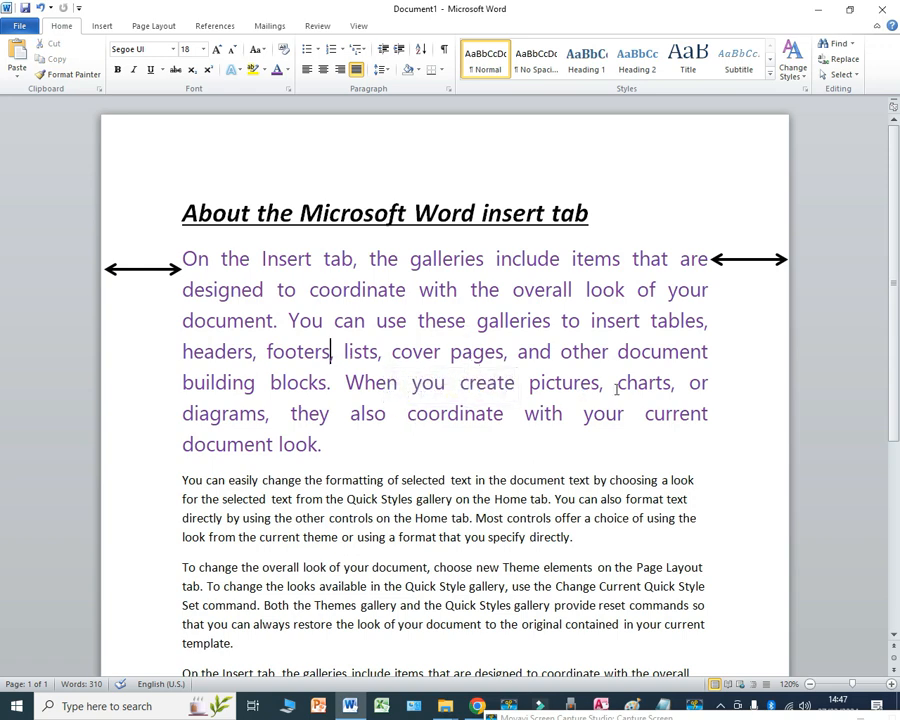
left_click_drag(617, 383, 607, 384)
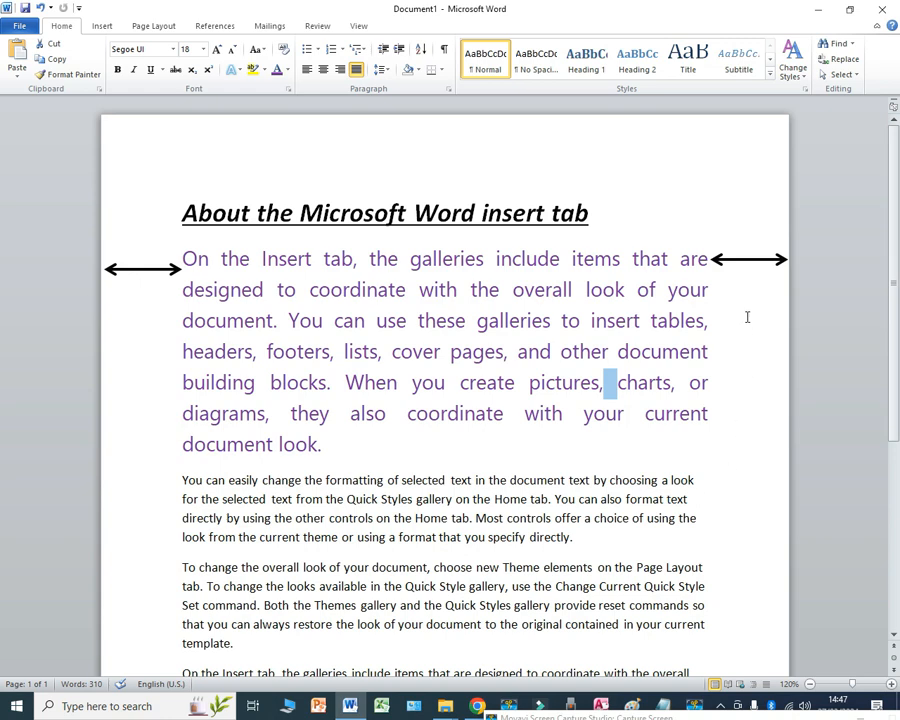
Step: Try centre, left and right alignment on the purple first body paragraph, finishing with it left-aligned
left_click(653, 379)
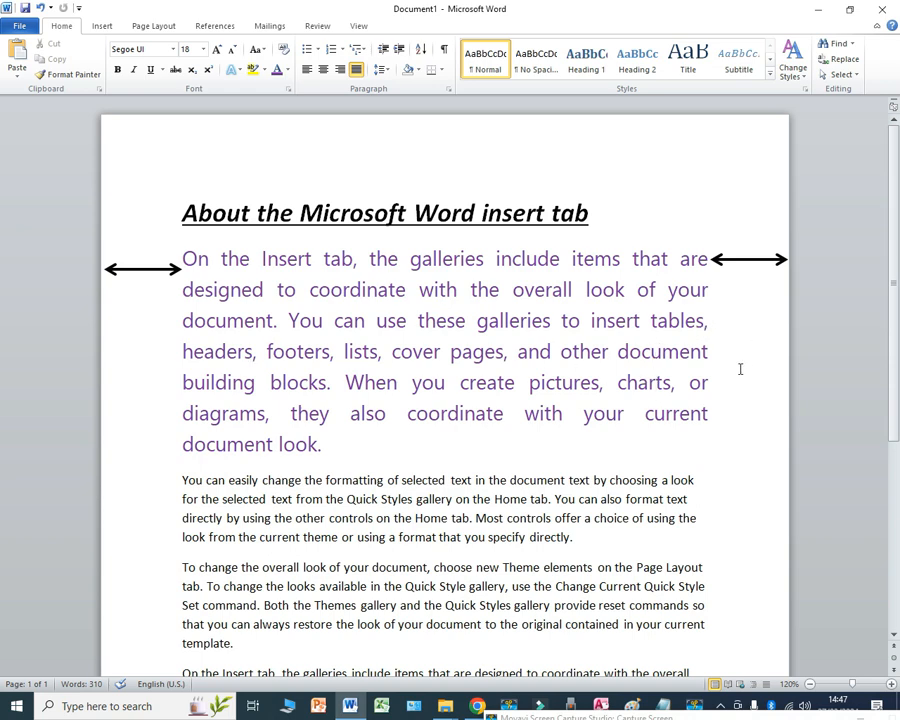
left_click_drag(343, 452, 194, 257)
left_click(323, 72)
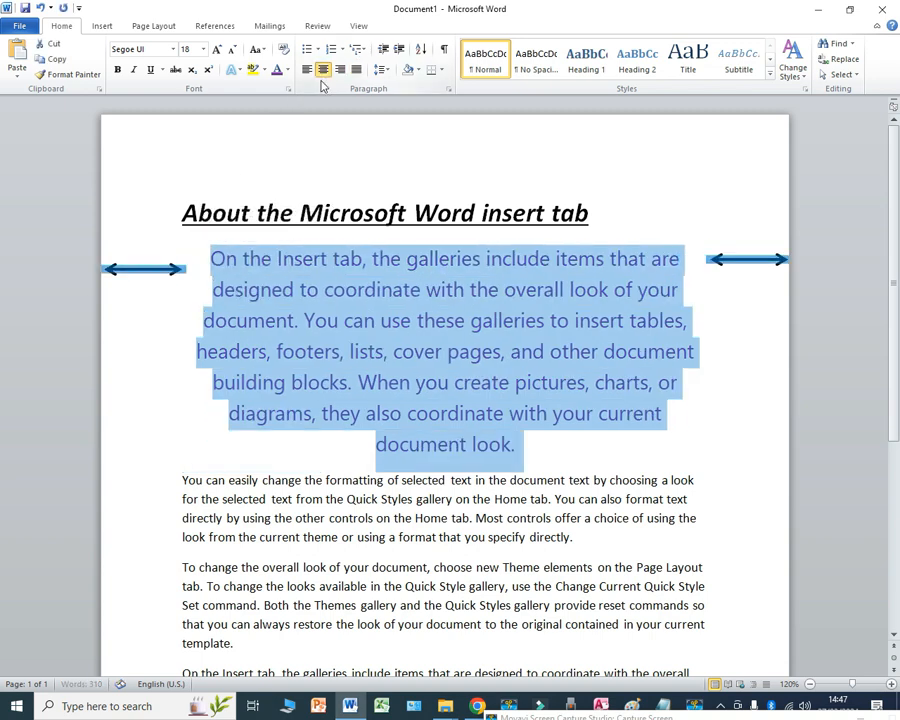
left_click(306, 72)
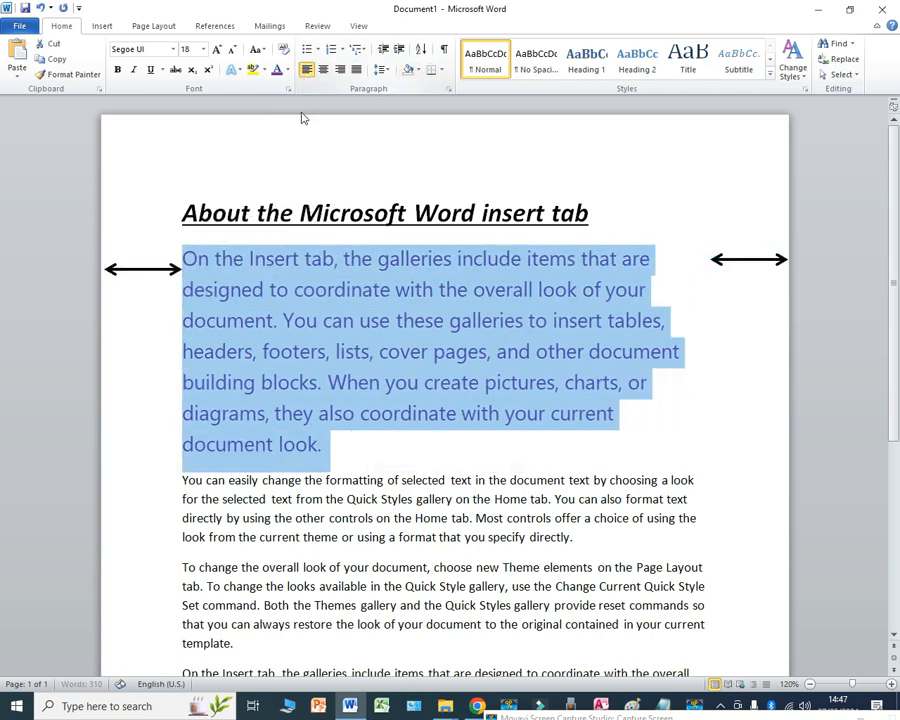
left_click(340, 70)
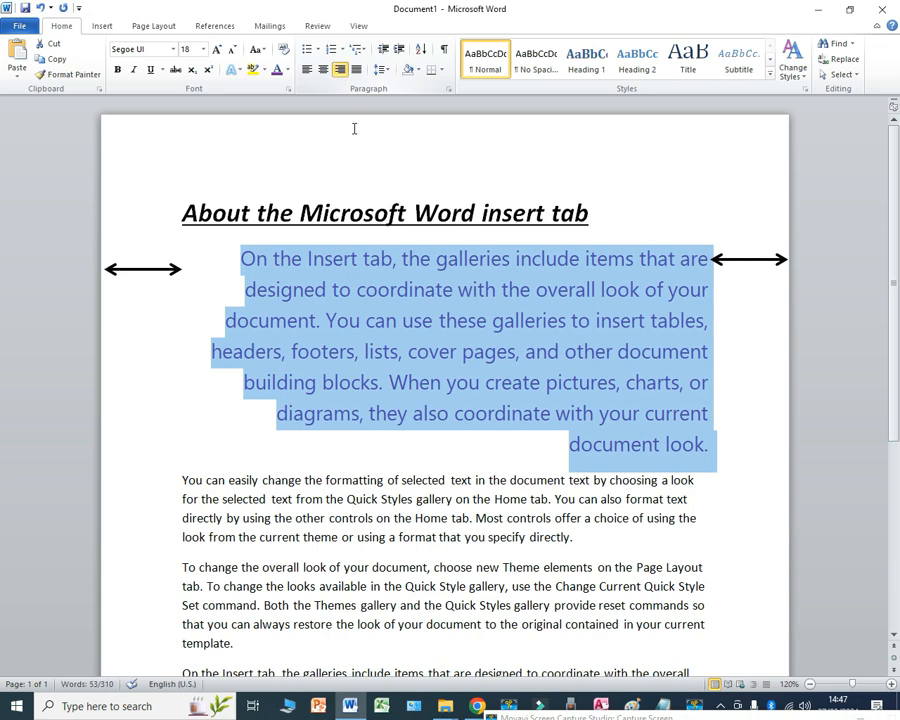
left_click(323, 70)
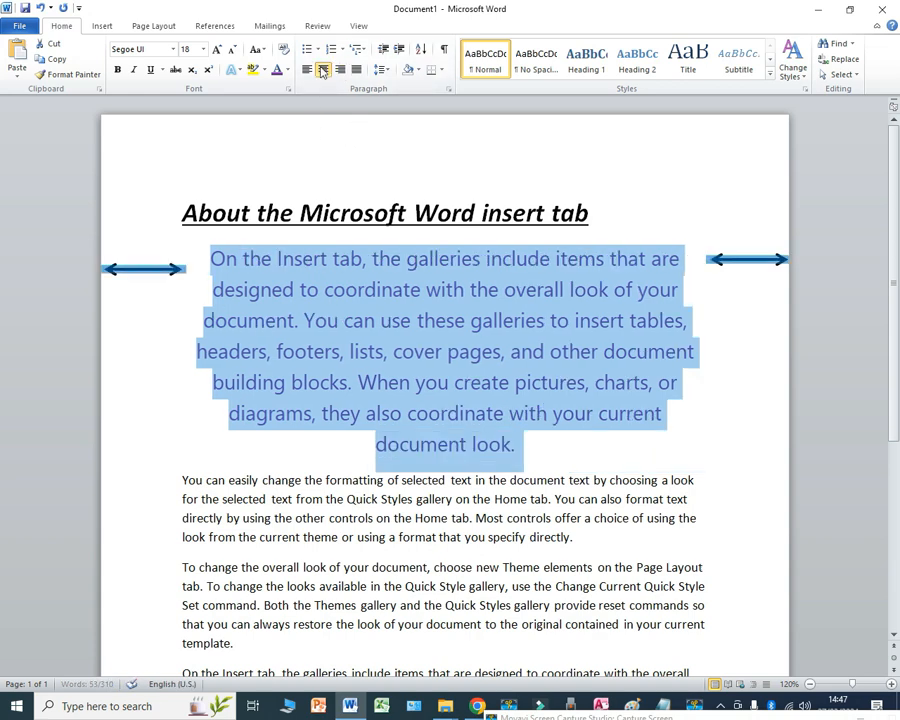
left_click(308, 72)
left_click(360, 322)
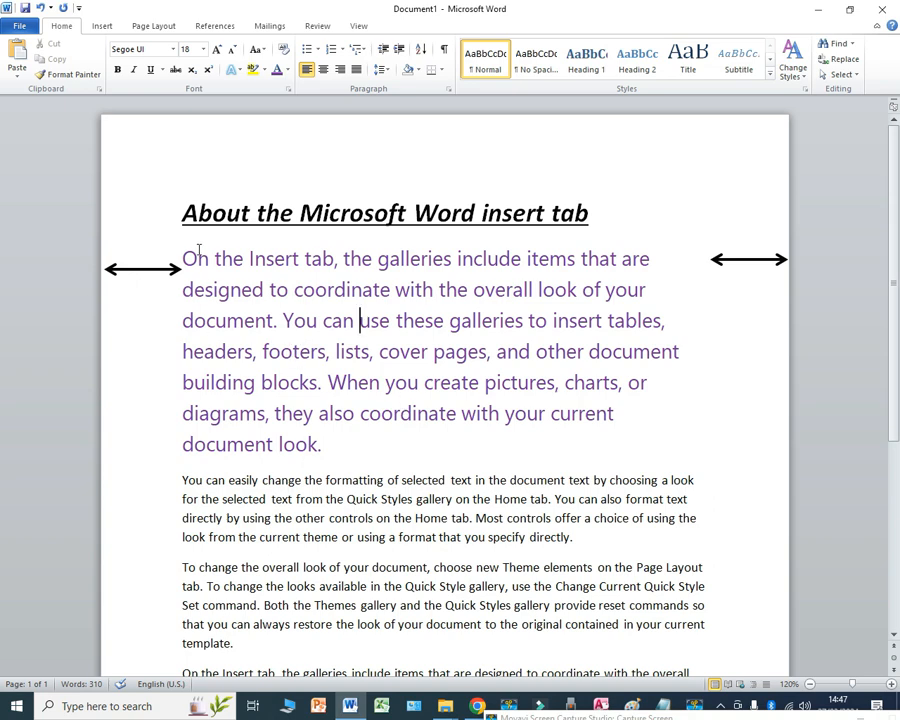
Step: Change the case of the purple first body paragraph to UPPERCASE and to lowercase
left_click_drag(187, 257, 342, 440)
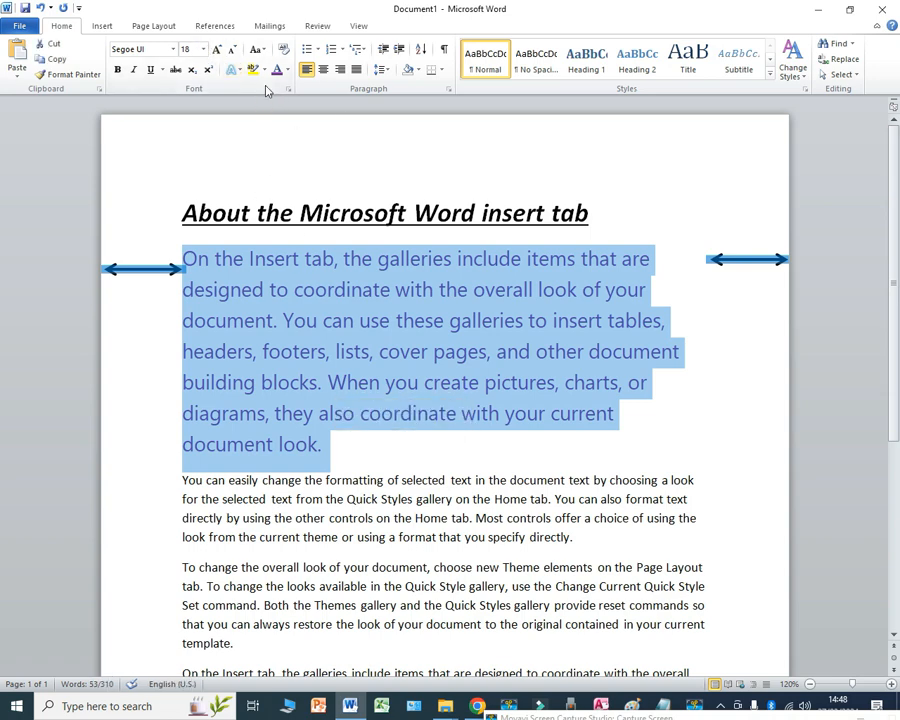
left_click(257, 49)
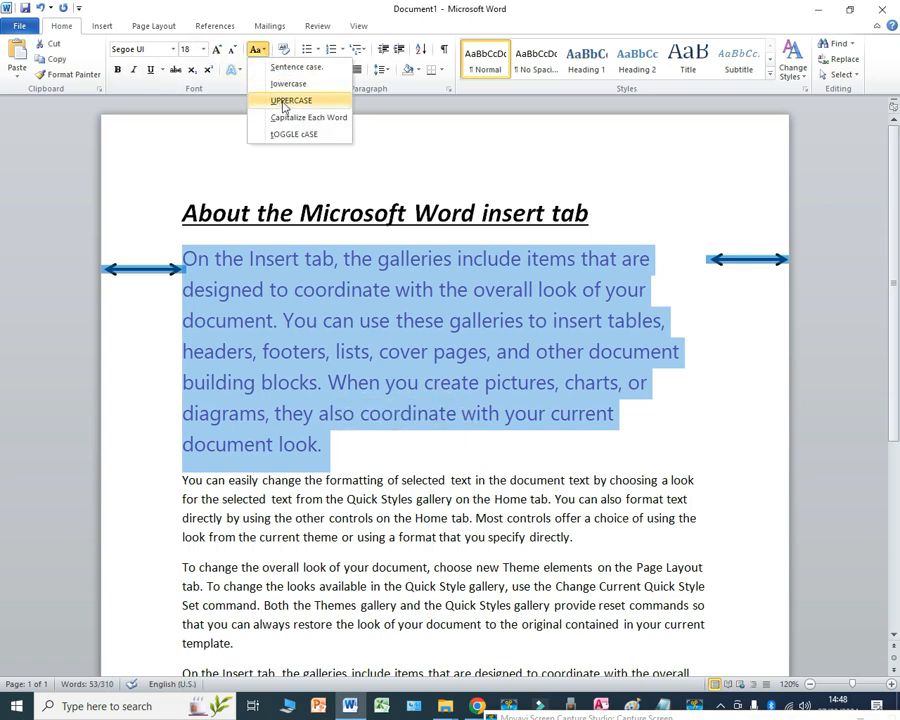
left_click(287, 101)
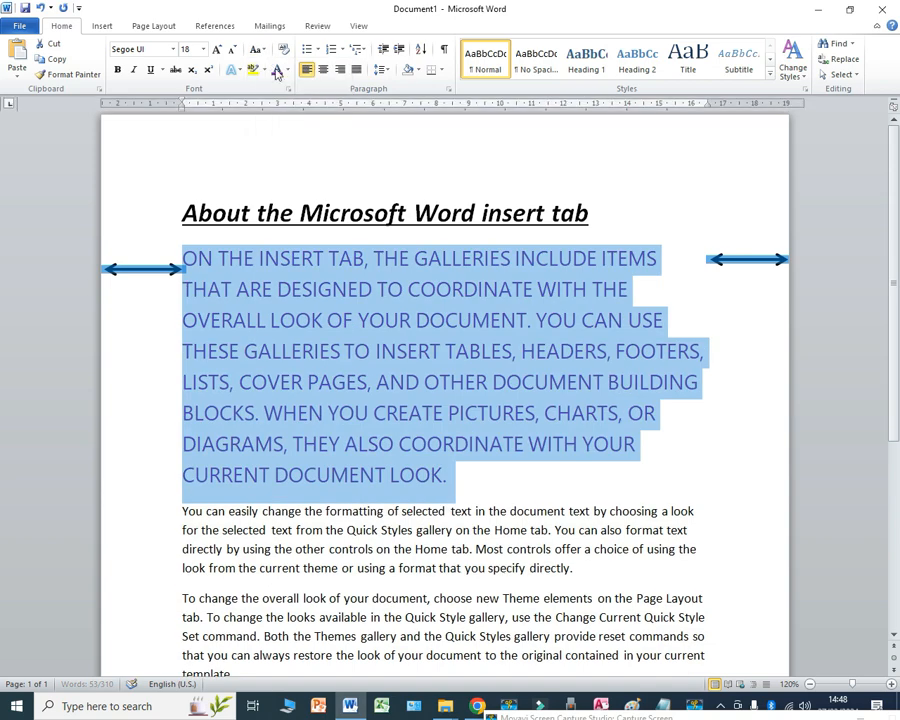
left_click(262, 50)
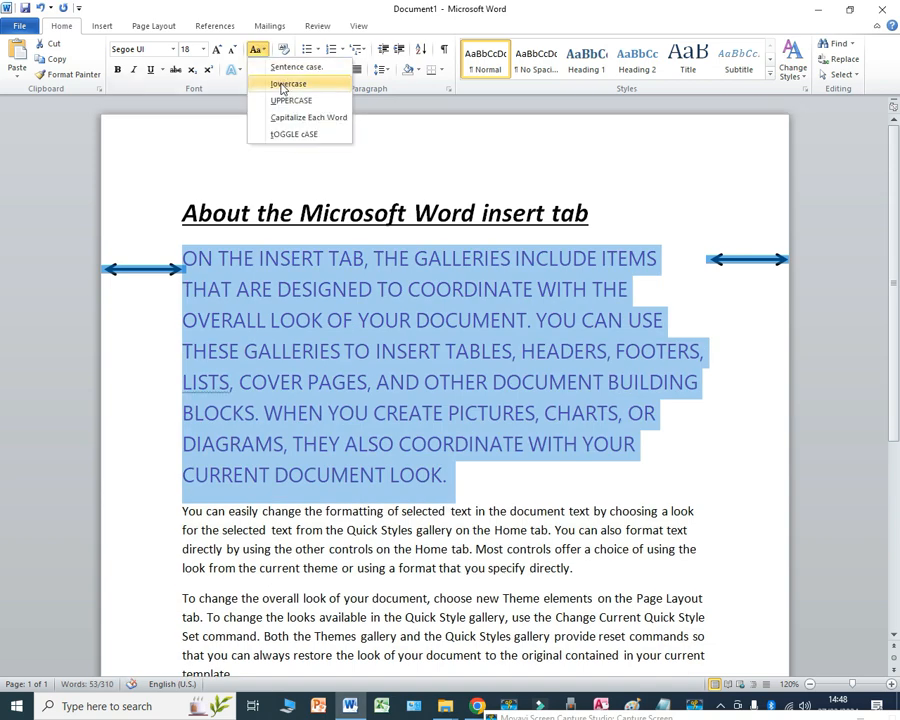
left_click(284, 84)
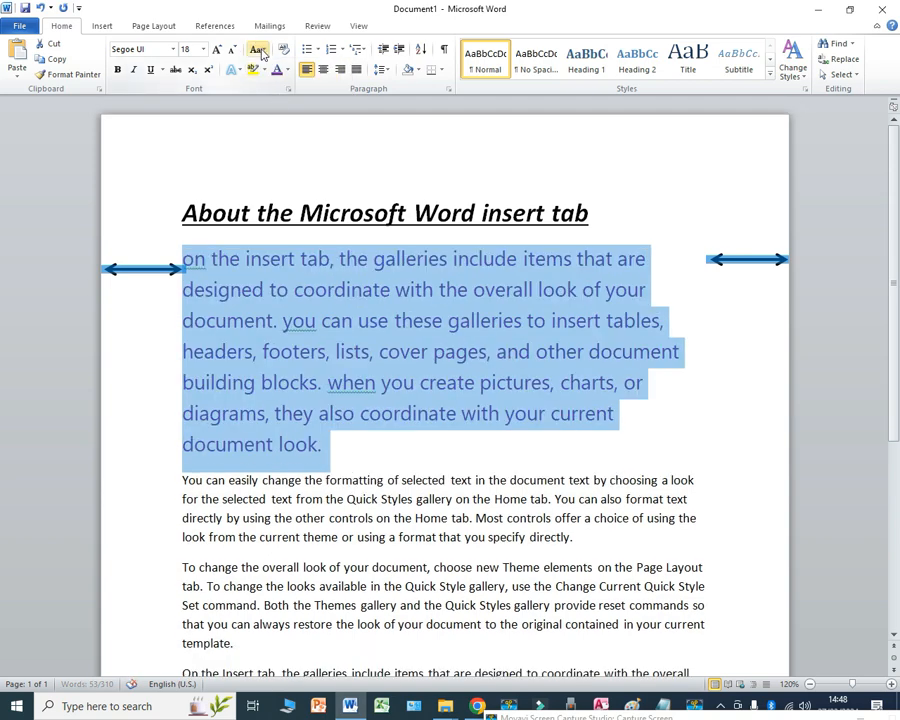
Step: Apply sentence case to the purple first body paragraph and check the capitals where its sentences begin
left_click(258, 50)
left_click(282, 68)
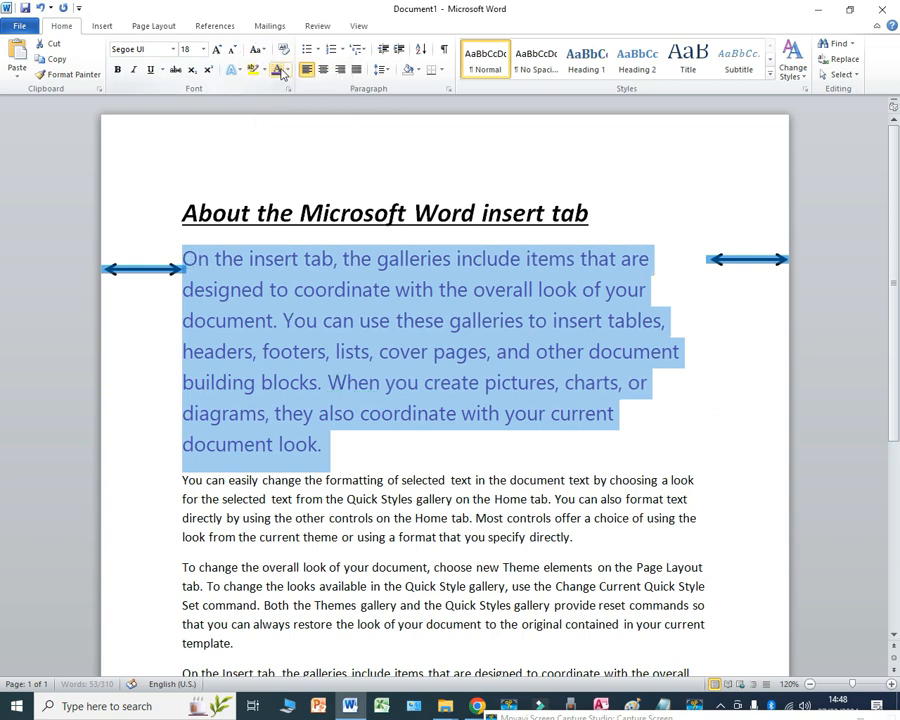
left_click(272, 289)
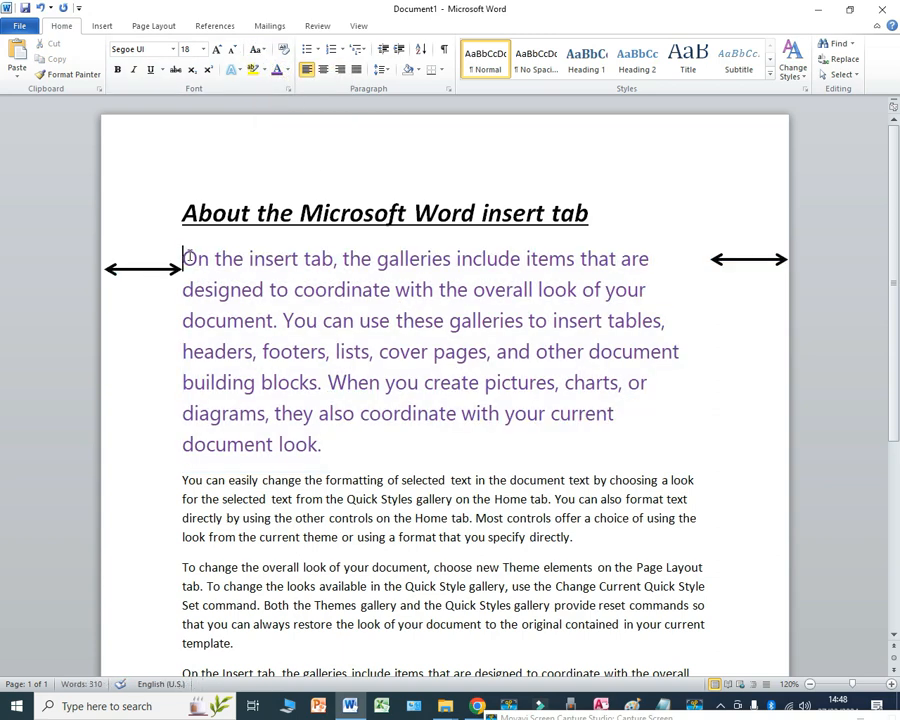
left_click_drag(186, 258, 295, 320)
left_click(283, 320)
left_click(295, 320)
Step: Enlarge the second body paragraph, starting "You can easily change", to 22 pt and set its font to Candara
scroll(377, 382, "down", 3)
scroll(423, 440, "down", 2)
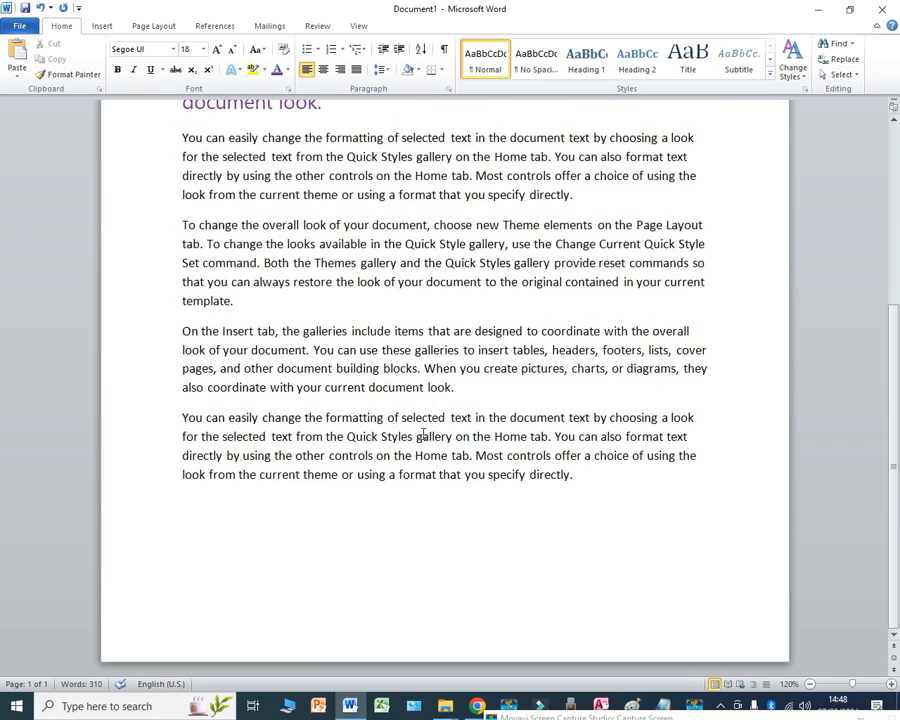
left_click_drag(183, 135, 585, 209)
left_click(217, 50)
left_click(217, 50)
left_click(217, 50)
left_click(217, 50)
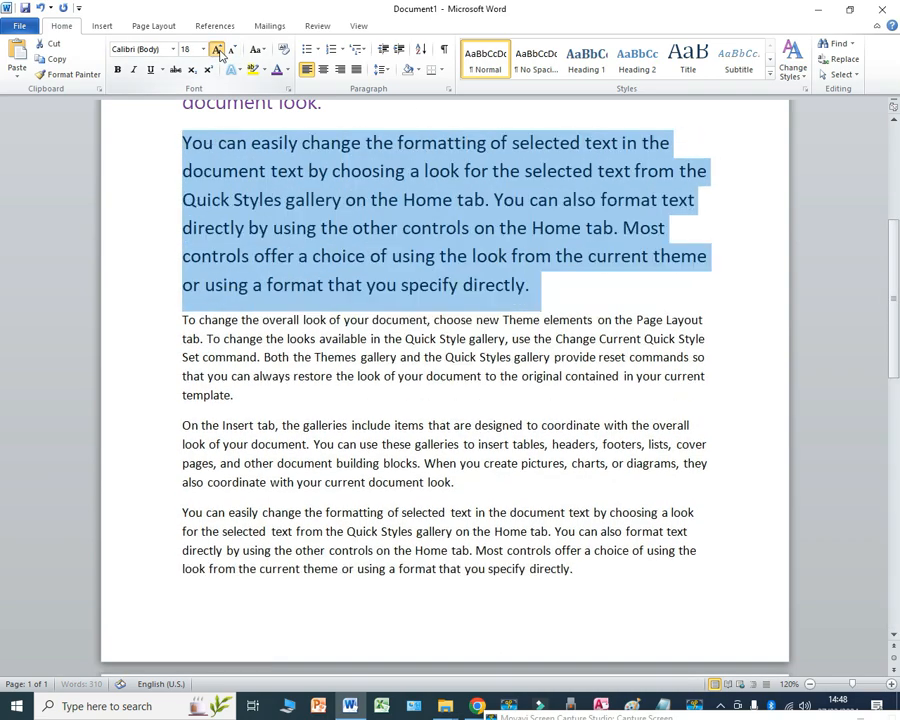
left_click(217, 50)
left_click(173, 49)
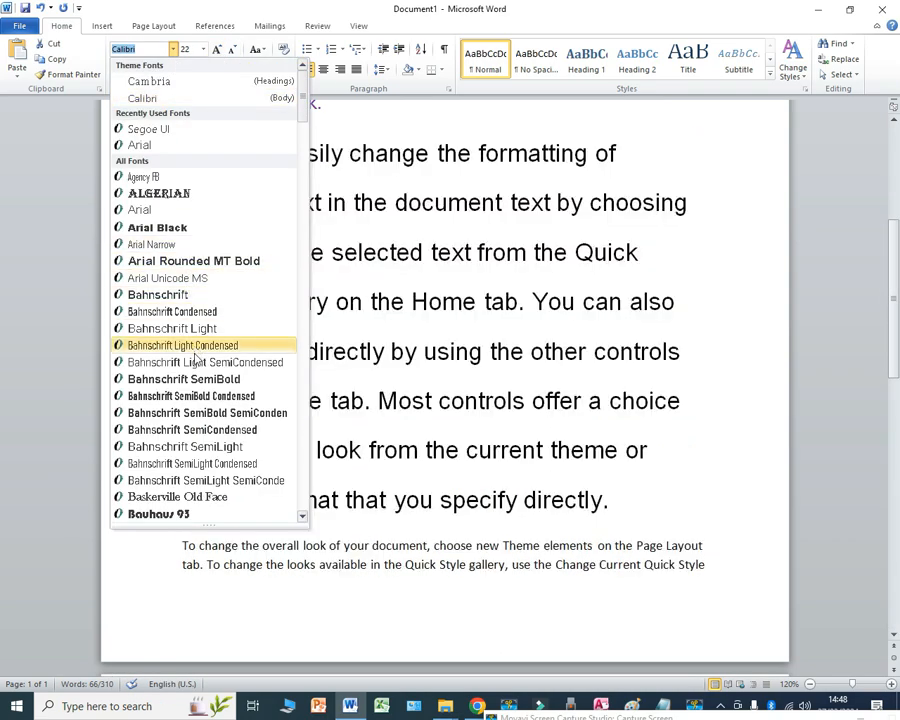
scroll(230, 370, "down", 10)
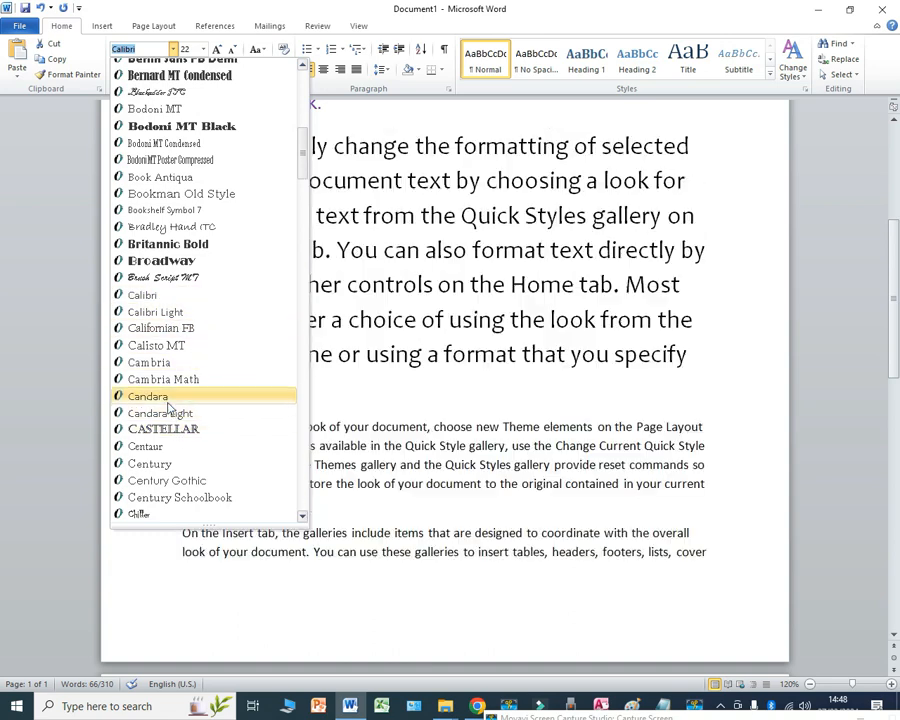
left_click(168, 400)
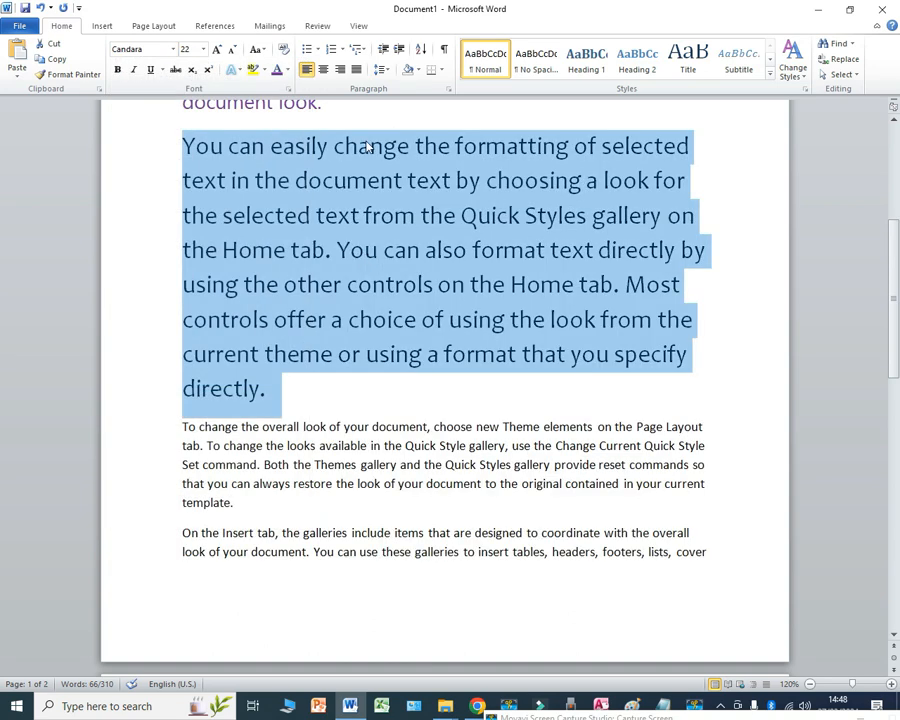
Step: Colour the second body paragraph's text with the standard blue and review it alongside the purple paragraph
left_click(287, 70)
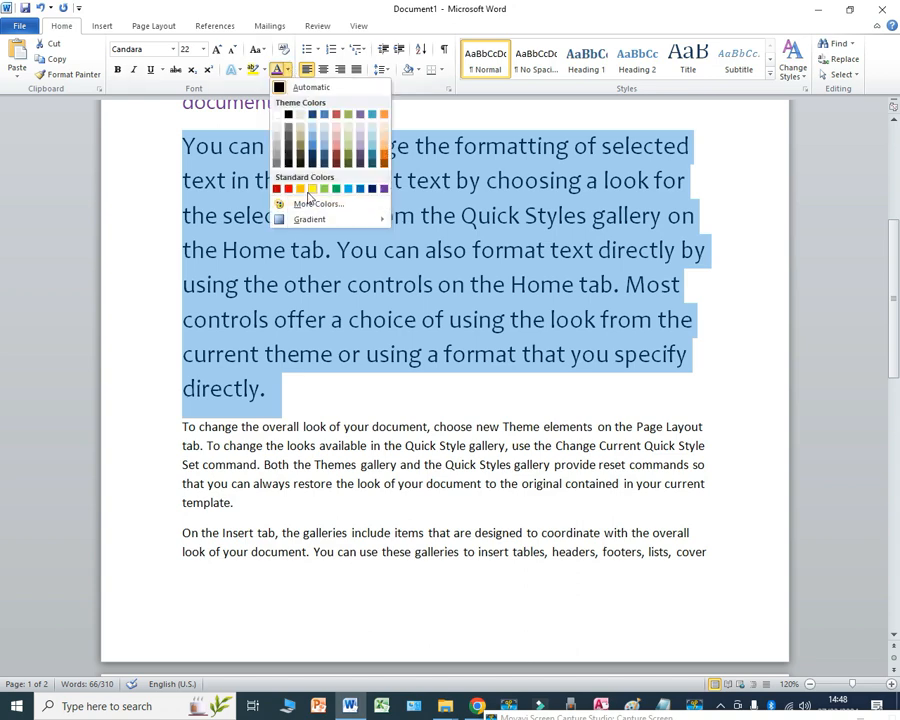
left_click(361, 192)
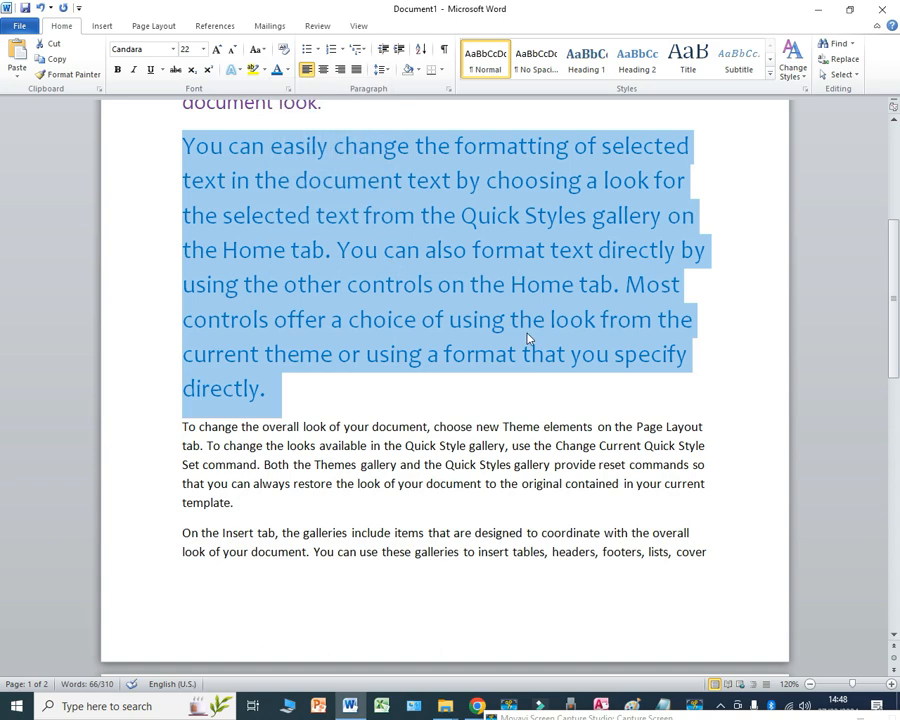
scroll(530, 363, "up", 2)
scroll(513, 370, "down", 1)
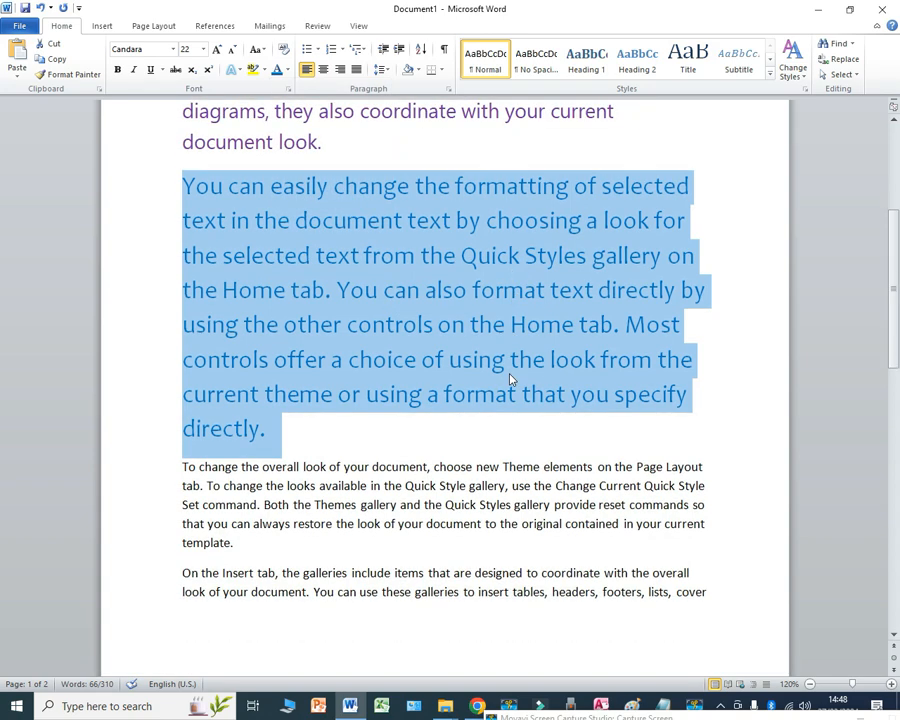
scroll(510, 379, "down", 1)
scroll(510, 379, "up", 1)
left_click(479, 331)
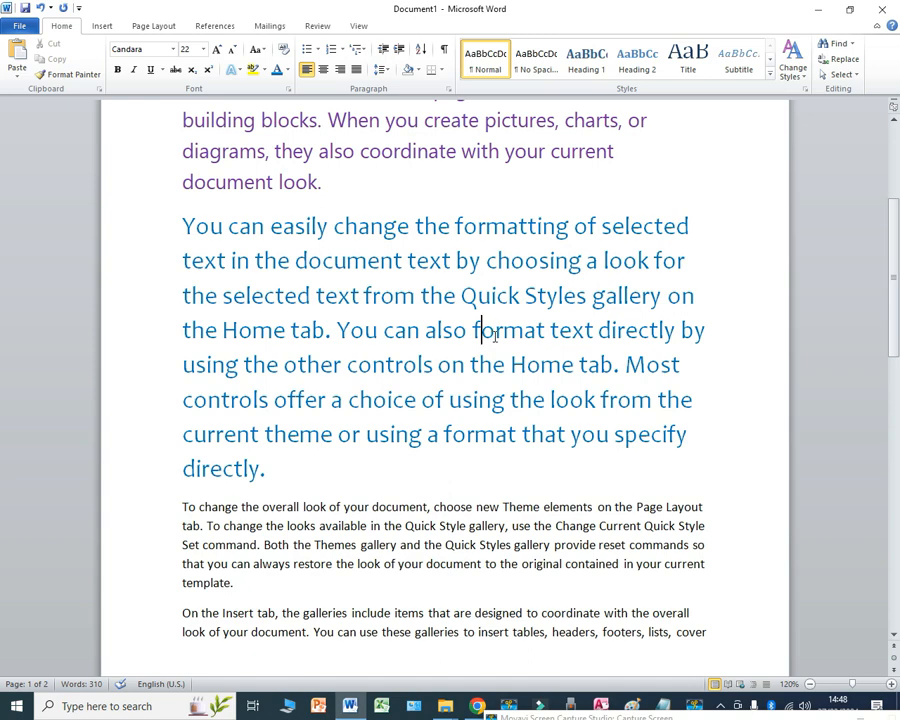
scroll(500, 320, "up", 3)
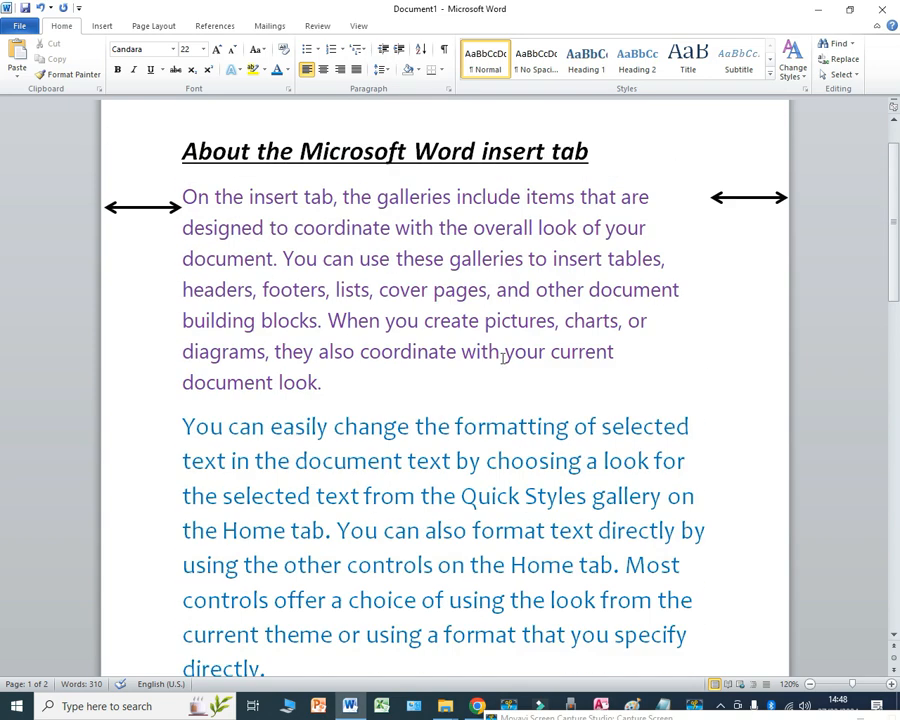
scroll(436, 358, "down", 2)
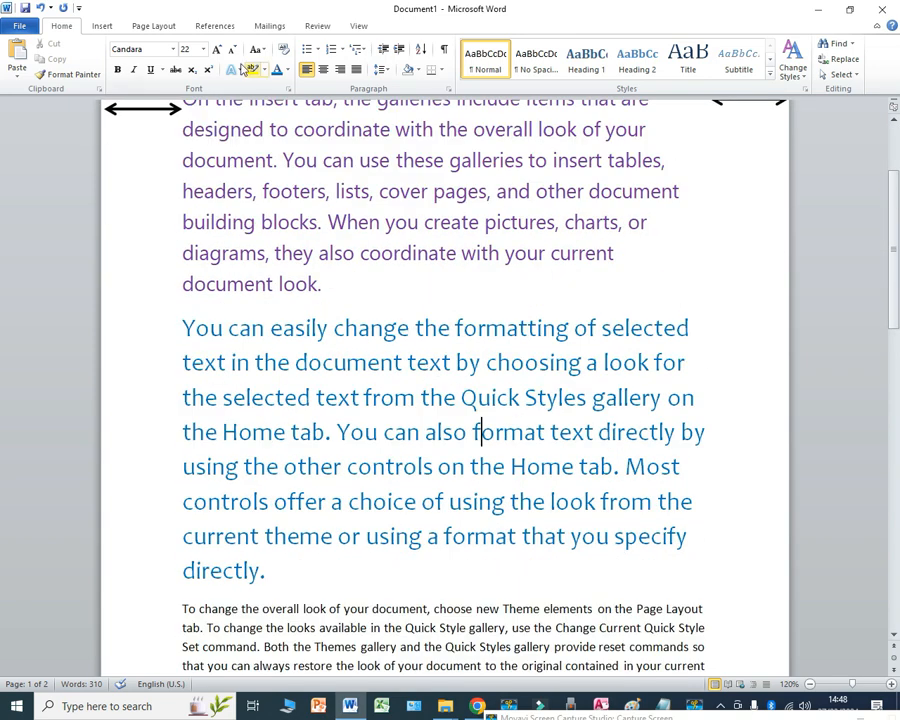
Step: Set the document's page colour to black and review the text against the new background
left_click(152, 26)
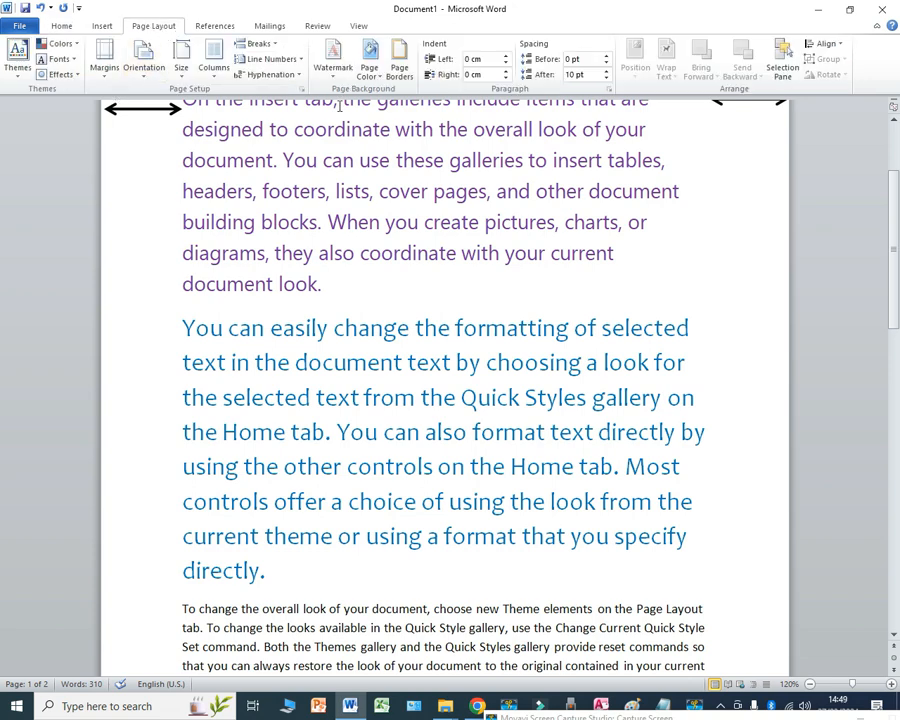
left_click(369, 62)
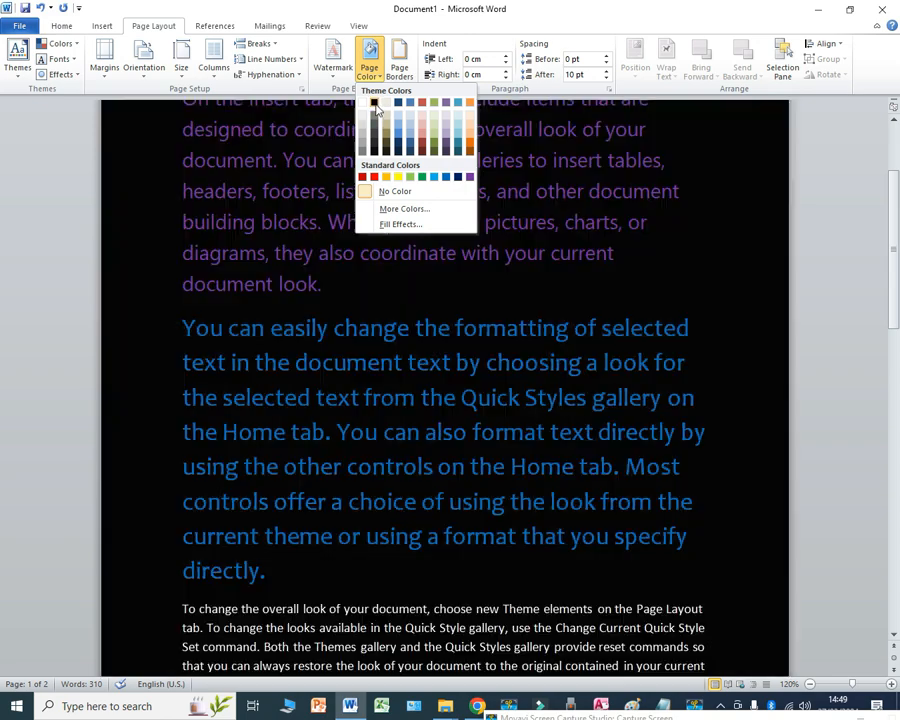
left_click(376, 106)
scroll(683, 432, "up", 3)
scroll(617, 432, "down", 5)
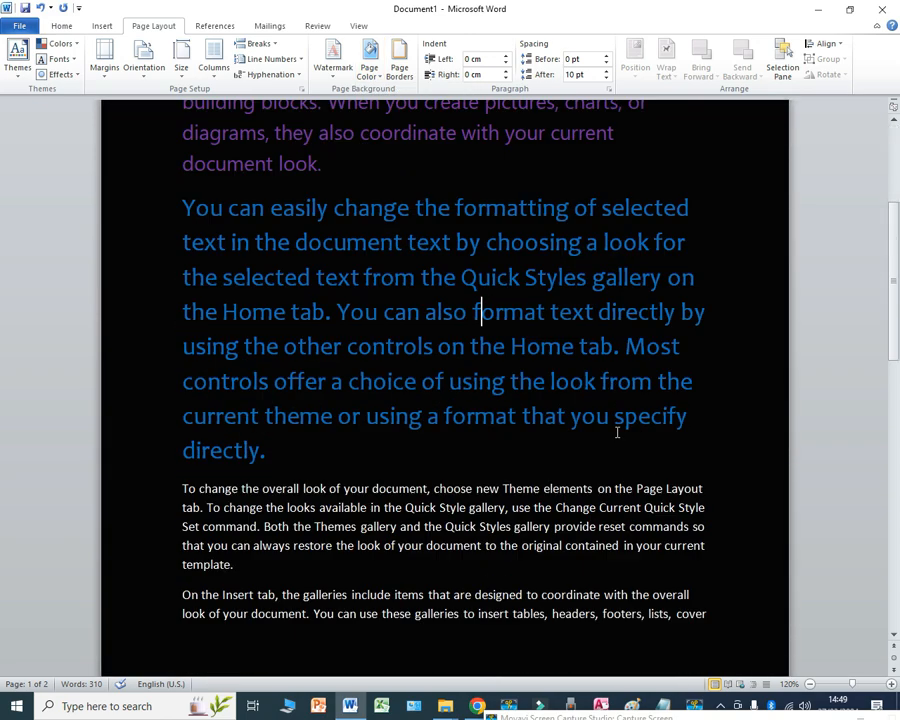
scroll(617, 432, "up", 2)
scroll(428, 336, "up", 1)
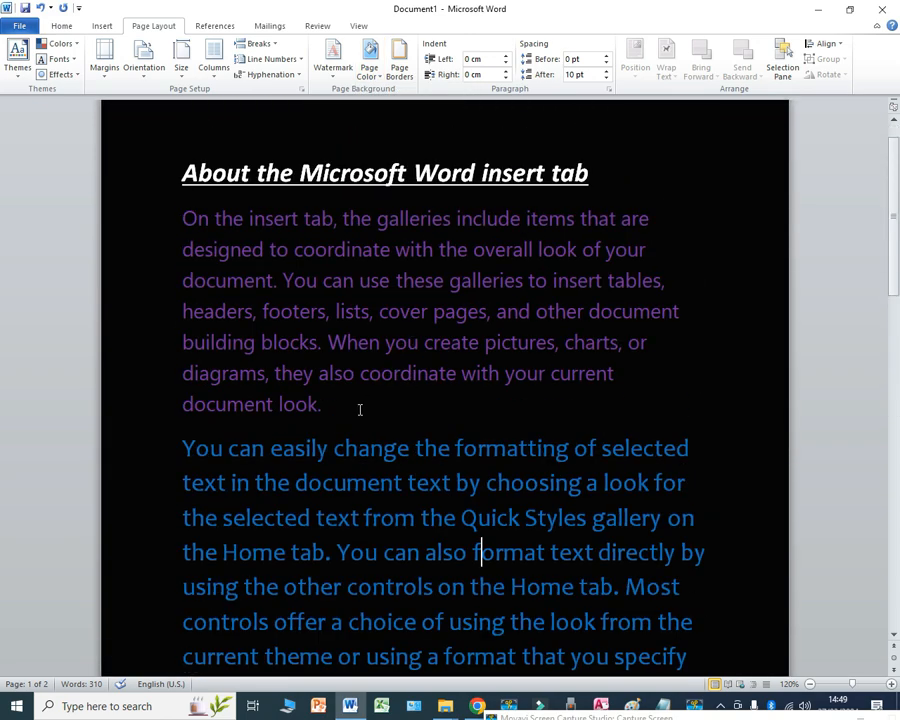
Step: Recolour the purple first body paragraph with the standard light blue and review its contrast on the black page
left_click_drag(347, 406, 142, 225)
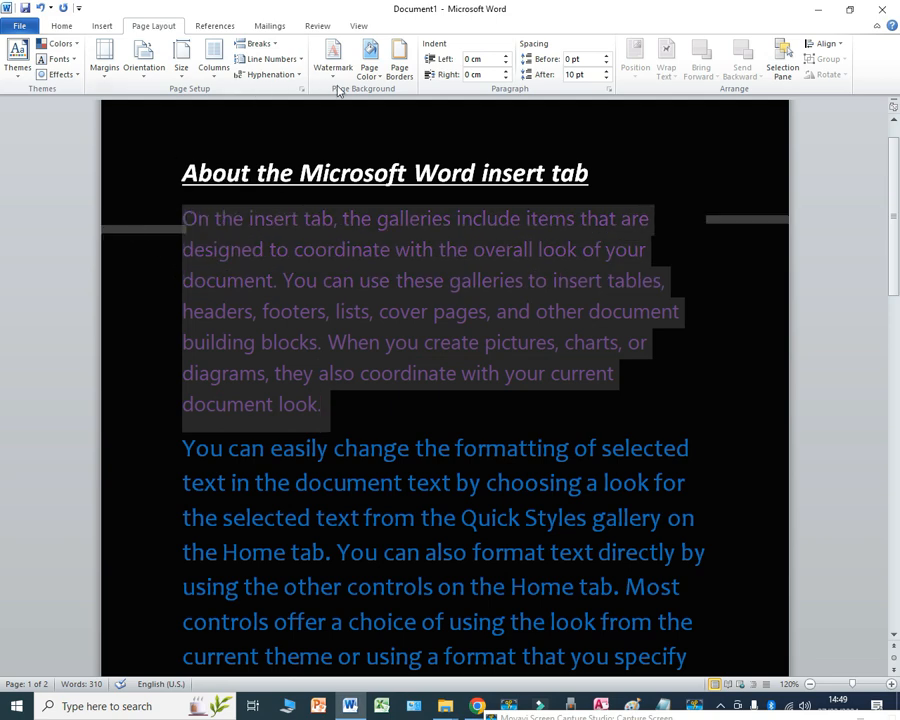
left_click(55, 27)
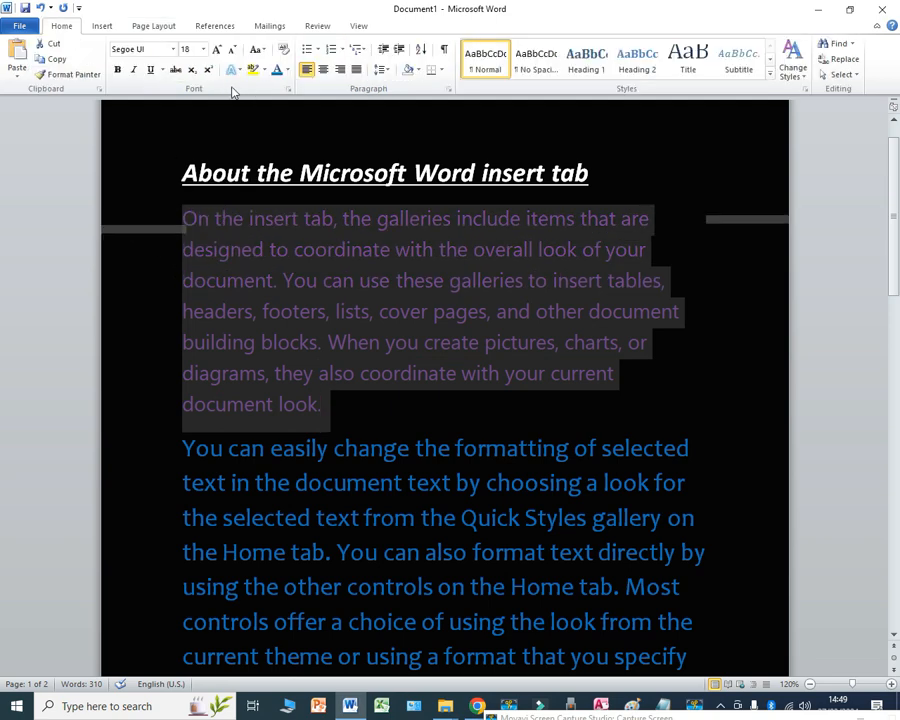
left_click(287, 70)
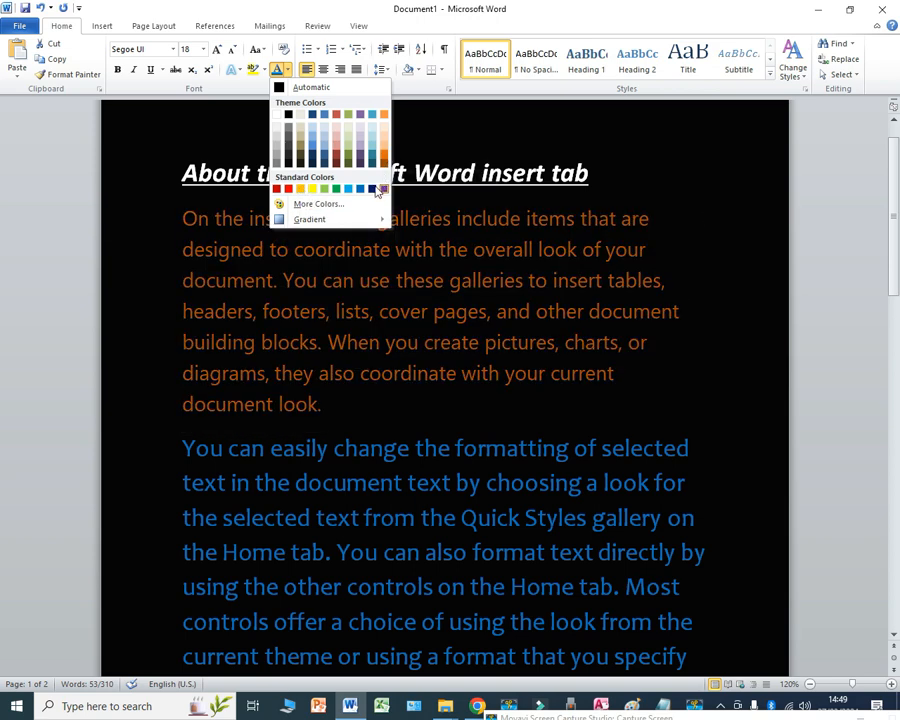
left_click(346, 190)
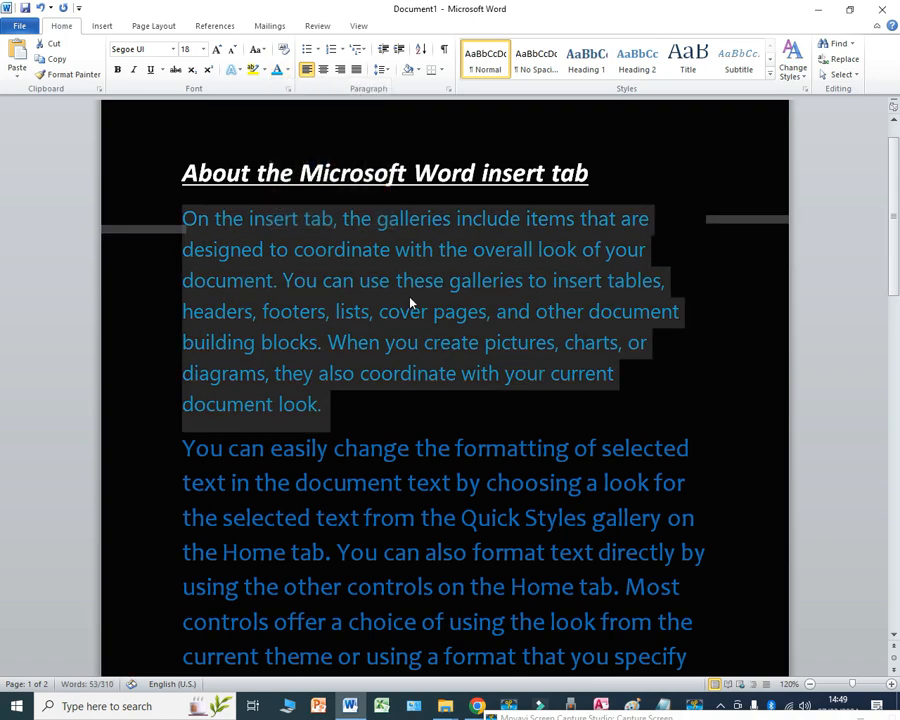
left_click(458, 321)
scroll(474, 371, "down", 10)
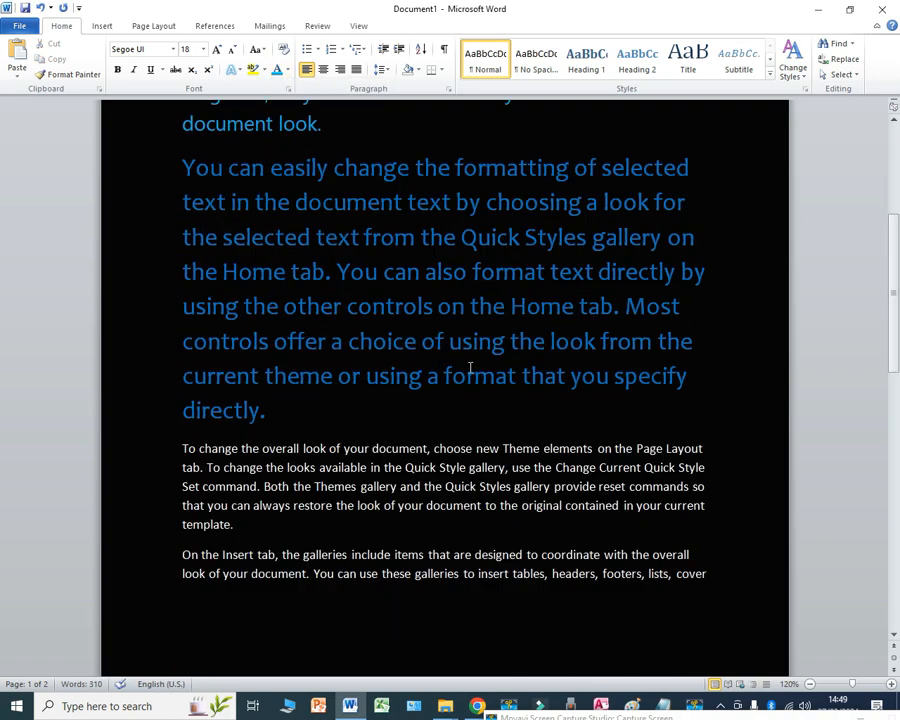
scroll(466, 368, "up", 10)
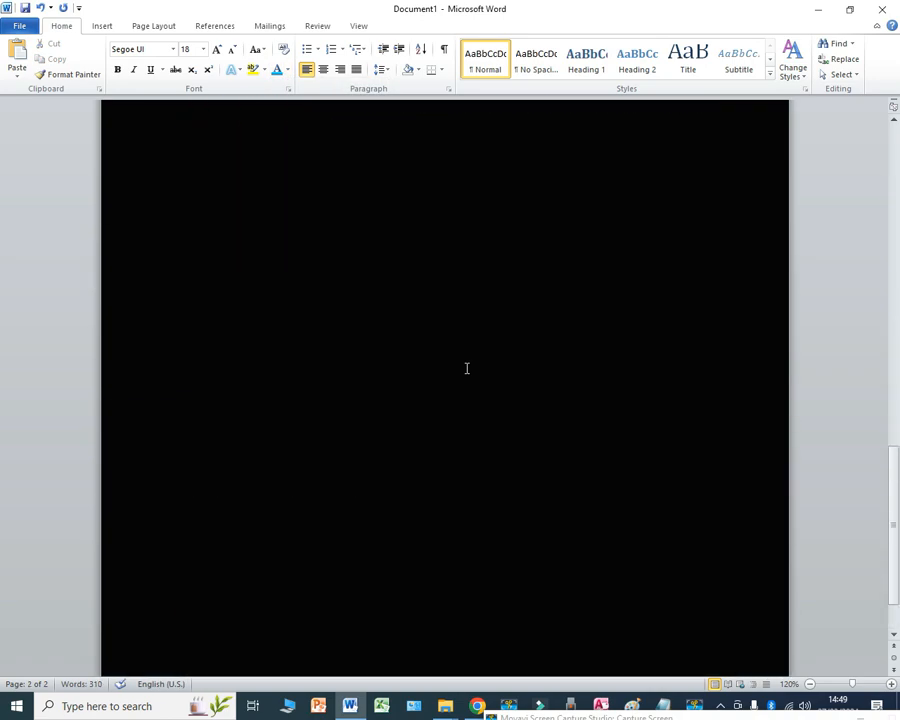
scroll(463, 372, "down", 10)
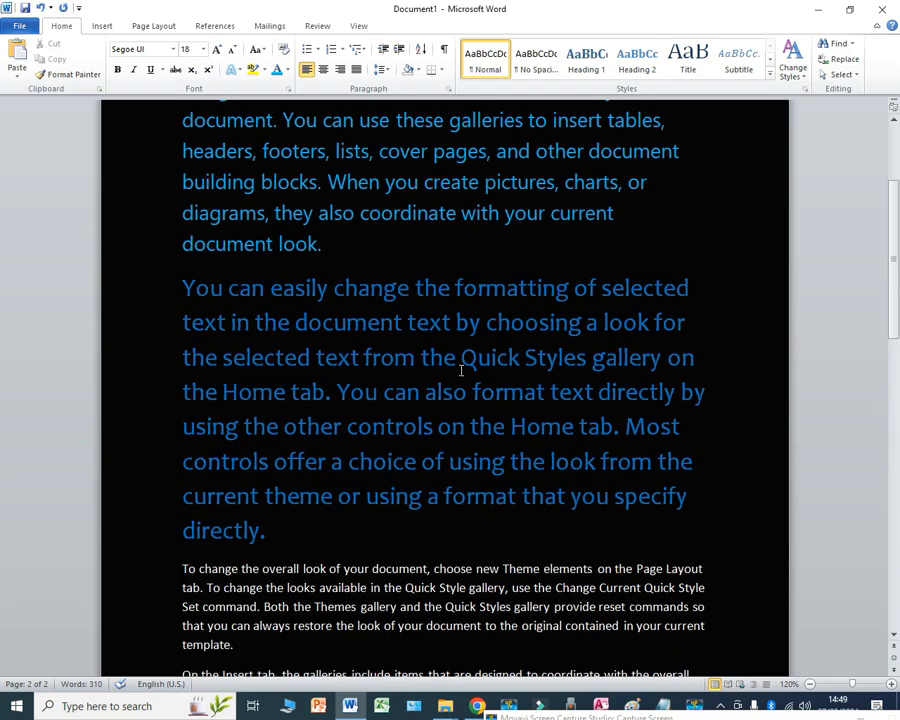
Step: Add the line "Types of fruits" below the last body paragraph at the end of the document
left_click(255, 183)
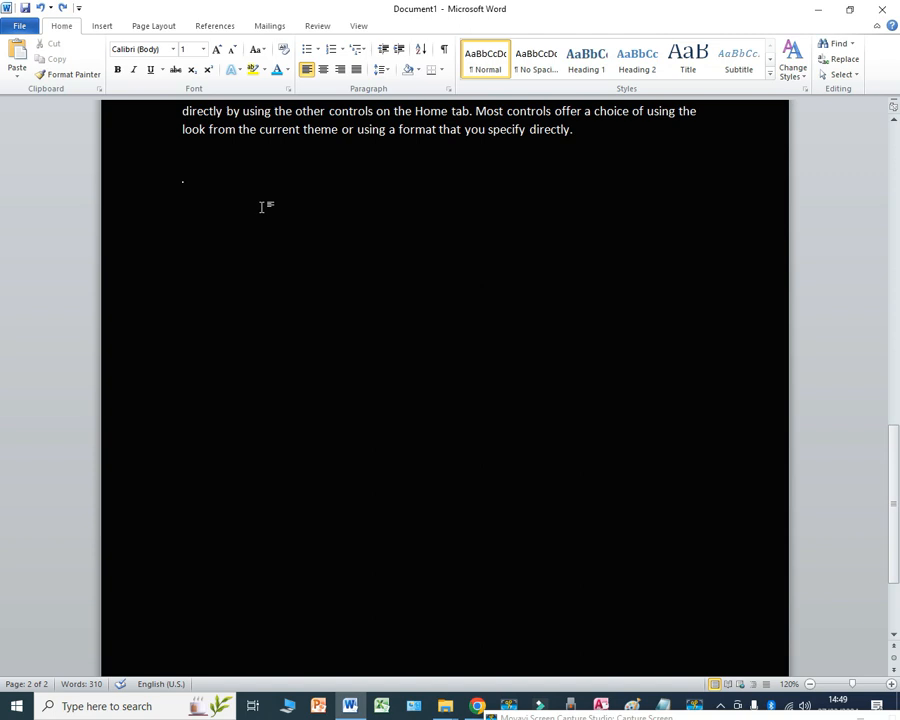
type("=rand i")
Step: Enlarge the tiny "Types of fruits" line to 36 pt
left_click(159, 183)
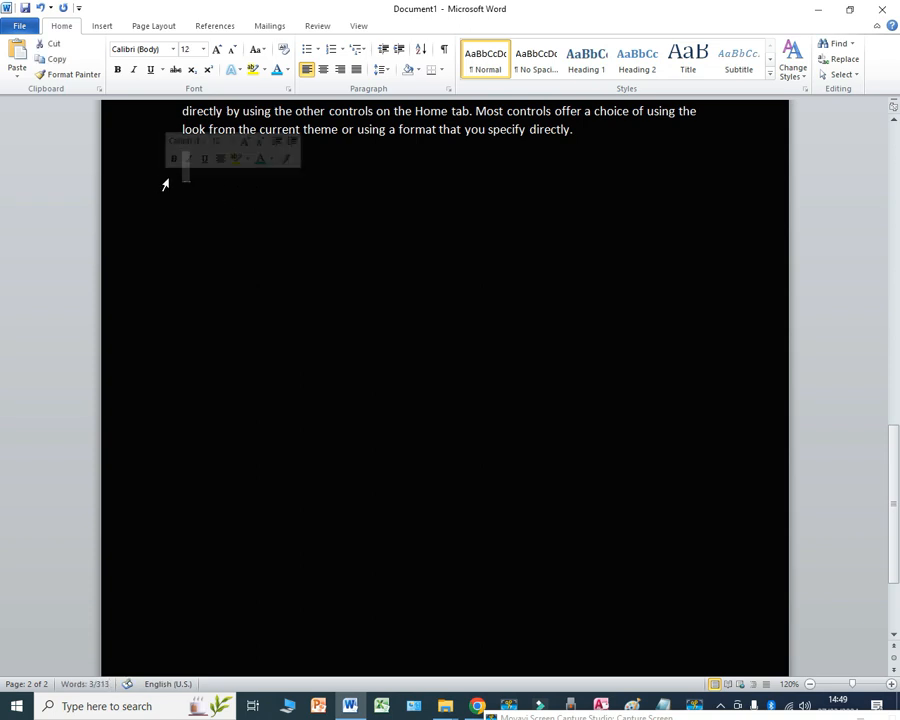
left_click_drag(175, 188, 303, 198)
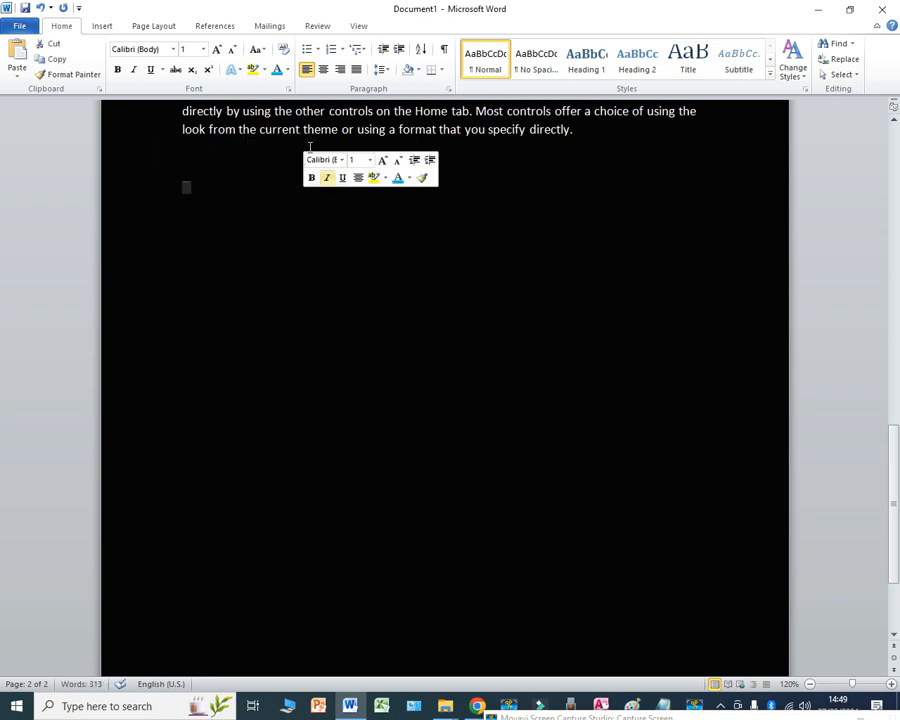
left_click(216, 50)
left_click(216, 50)
left_click(216, 50)
left_click(216, 50)
left_click(216, 50)
left_click(216, 50)
left_click(216, 50)
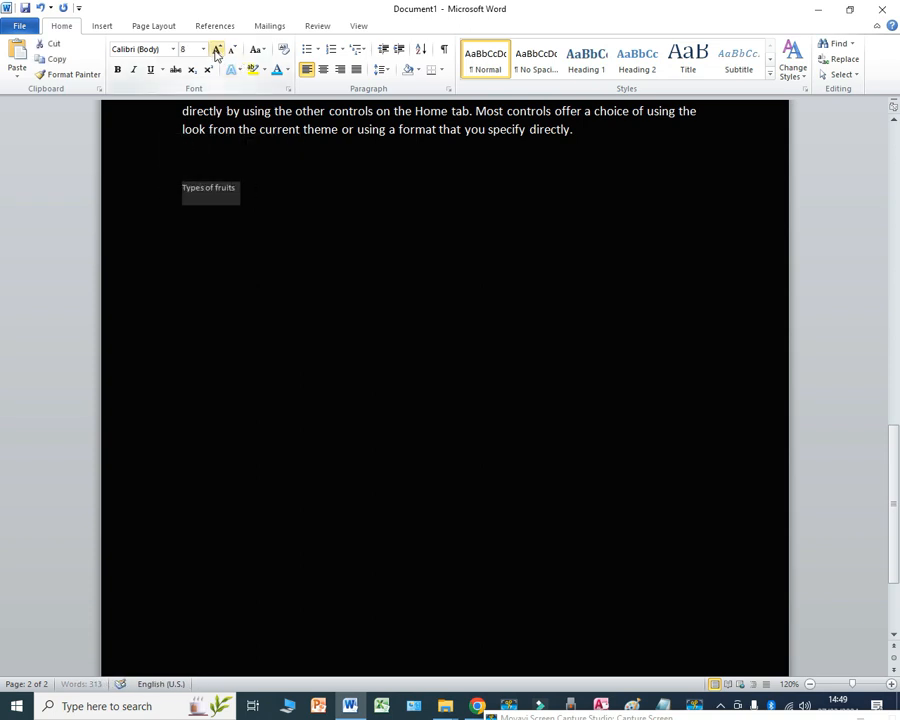
left_click(216, 50)
left_click(216, 50)
left_click(216, 50)
left_click(216, 50)
left_click(216, 50)
left_click(216, 50)
left_click(216, 50)
left_click(216, 50)
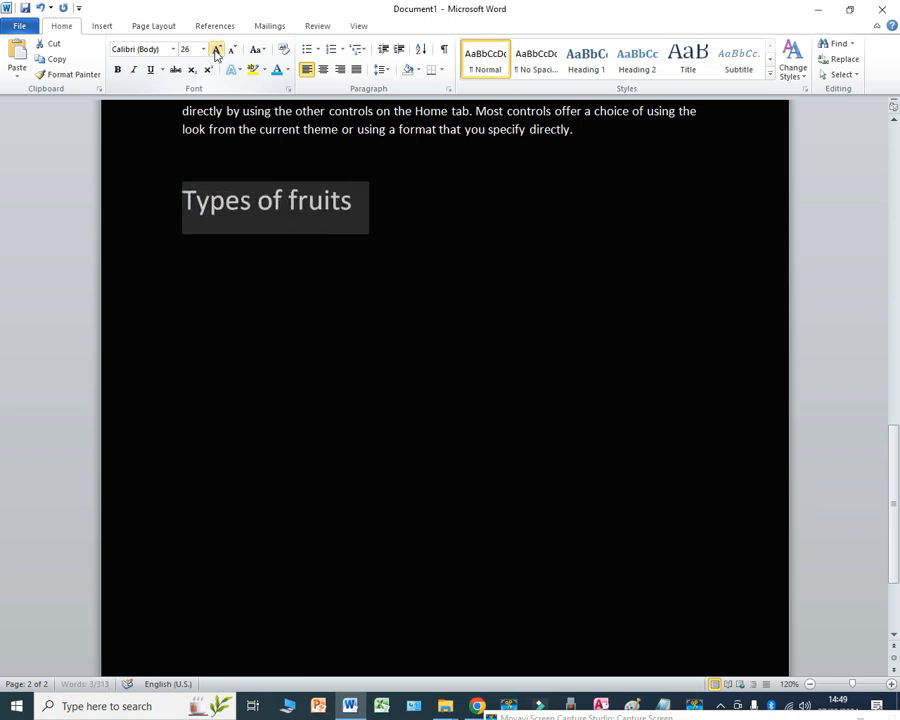
left_click(216, 50)
left_click(216, 50)
left_click(454, 220)
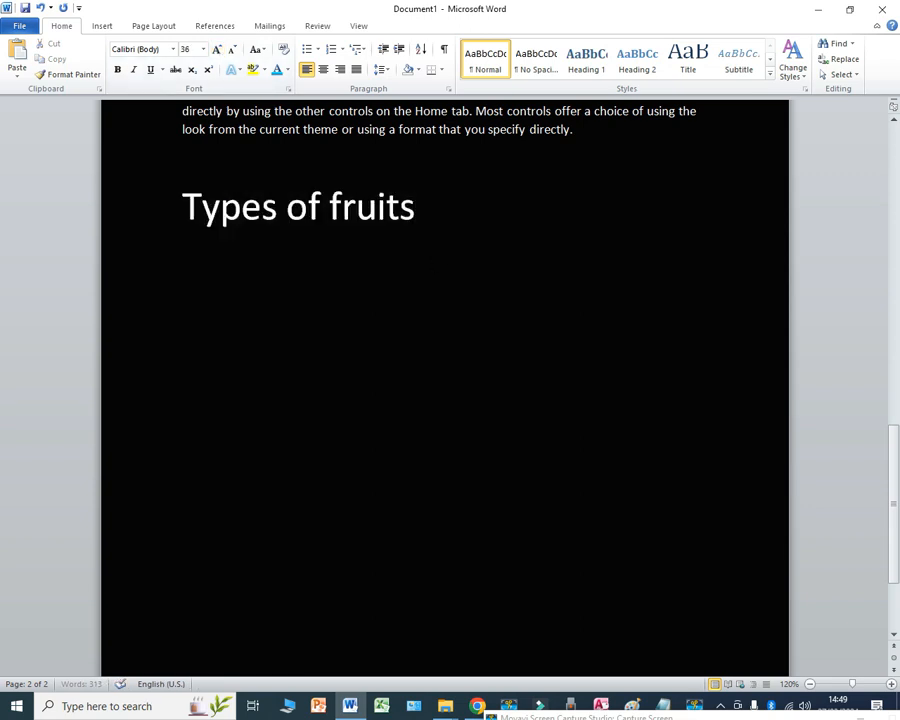
Step: Enter Bananas, Oranges, Mangoes, Pineapples and Apples on separate lines below the "Types of fruits" heading
key("Return")
type("bananas")
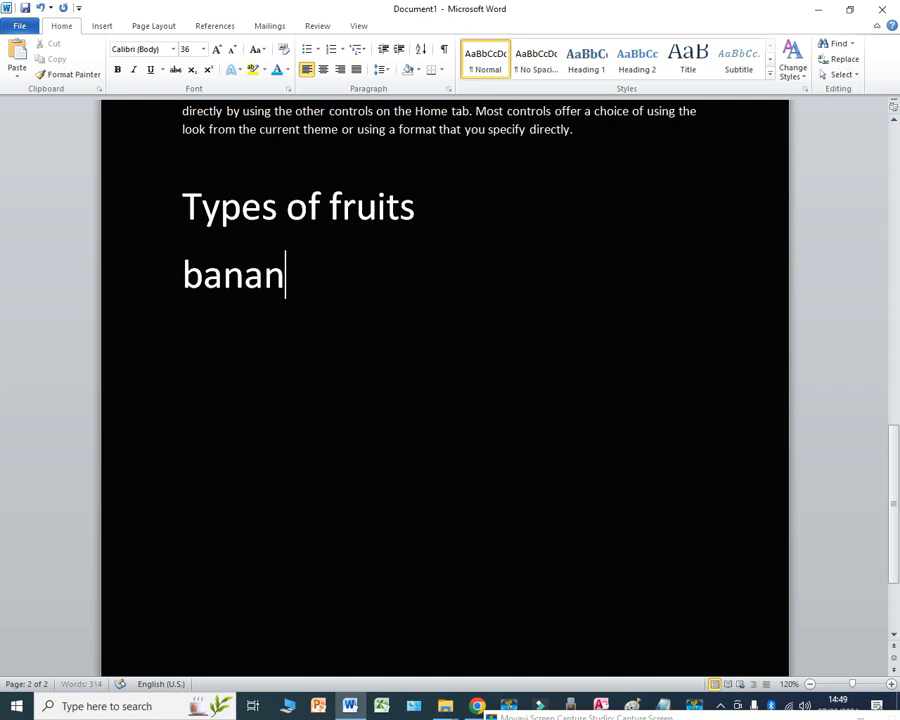
key("Return")
type("oranges")
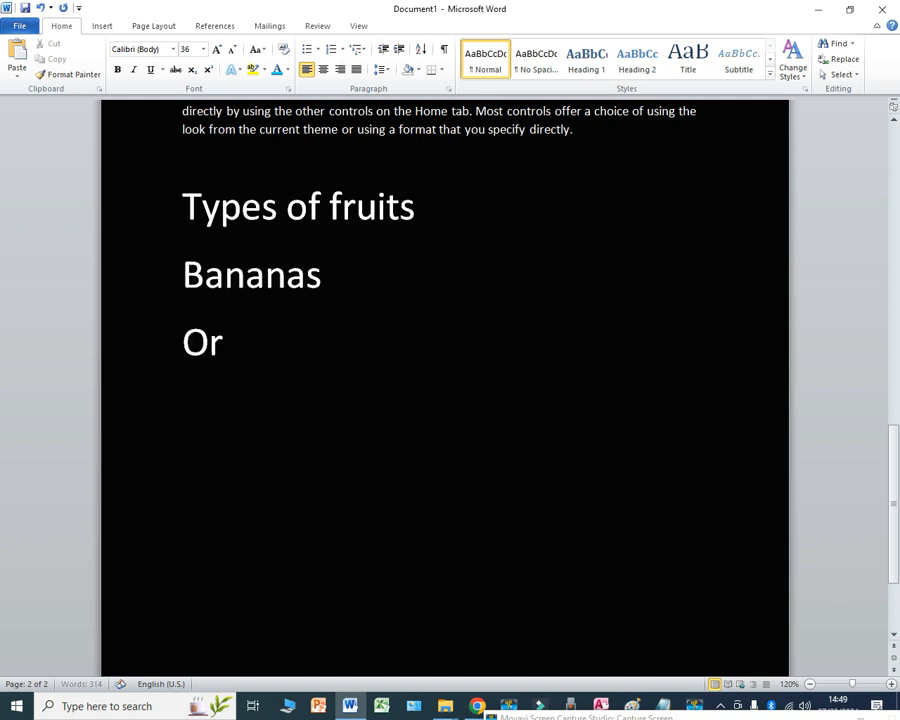
key("Return")
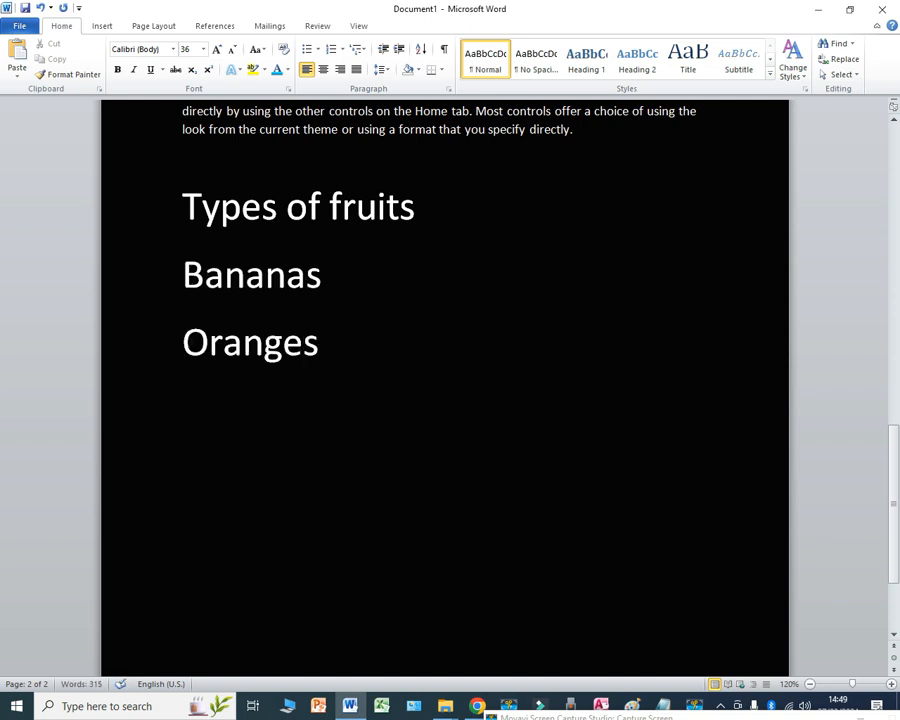
type("mangoes")
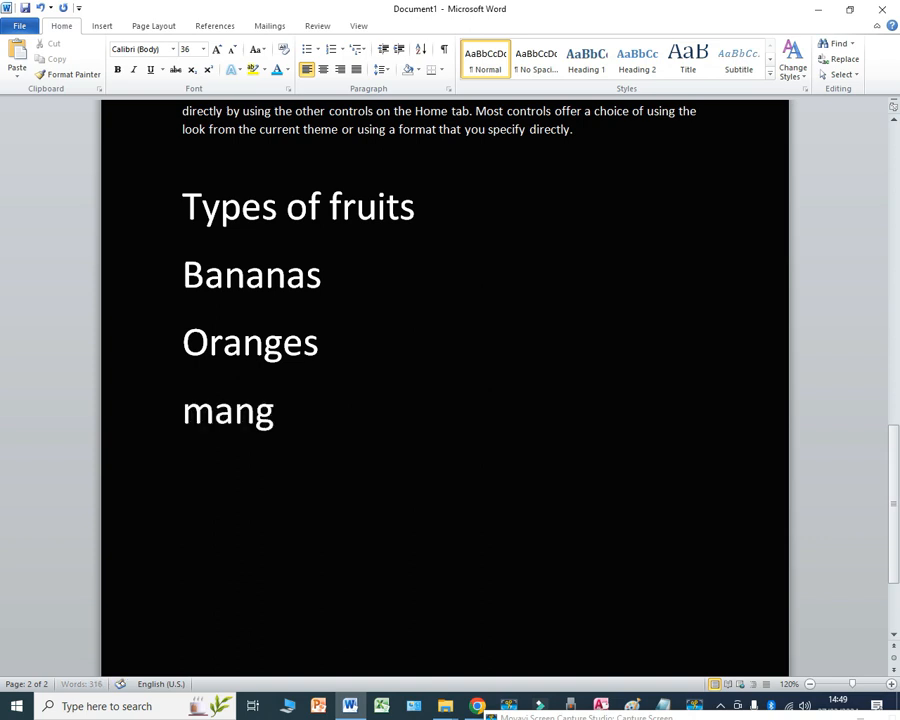
key("Return")
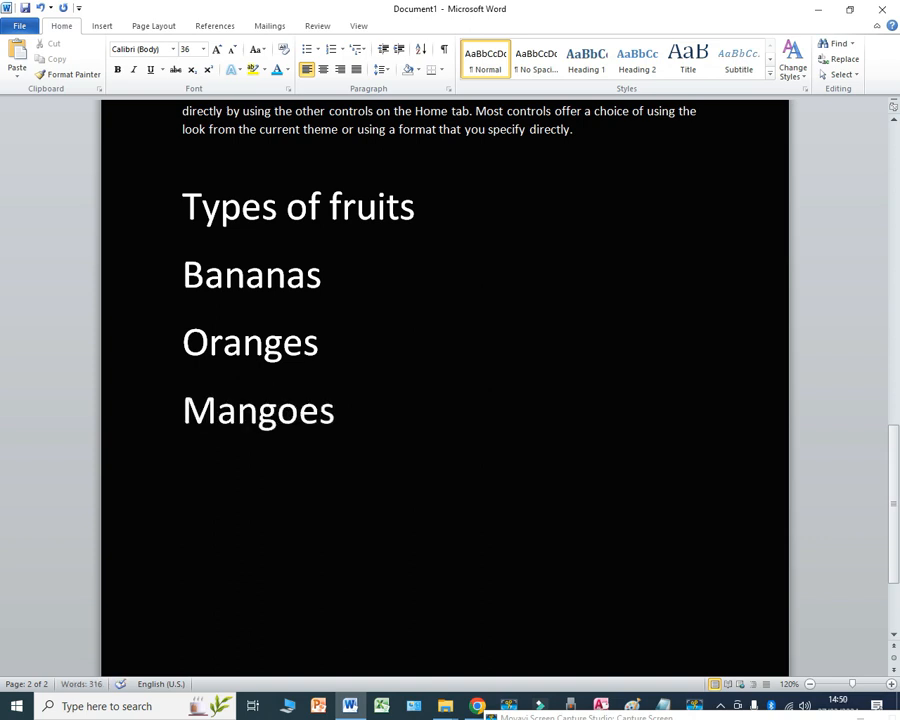
type("Pi")
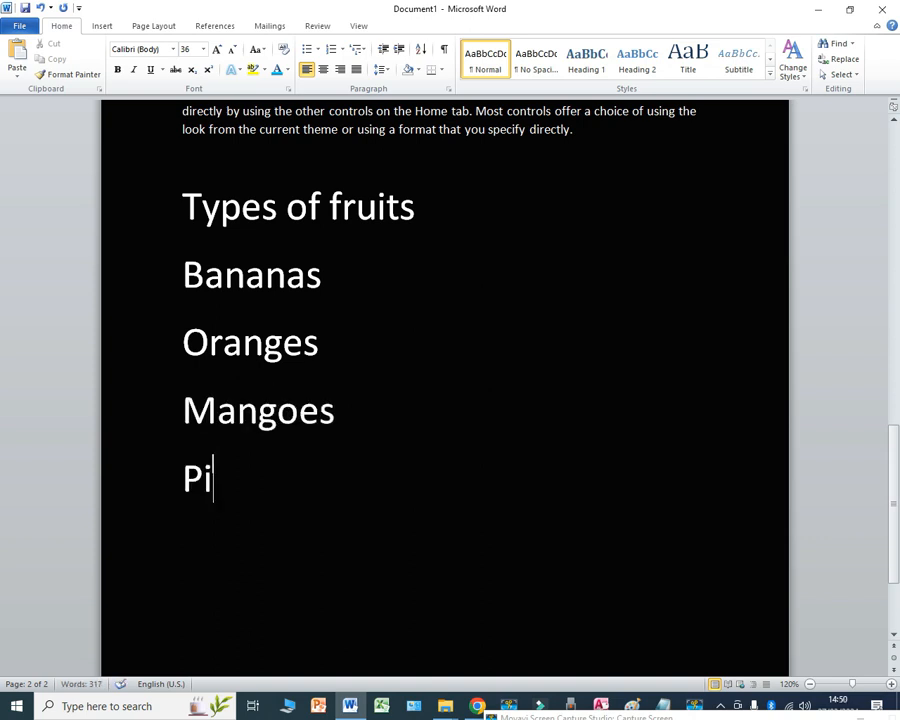
type("neapples ")
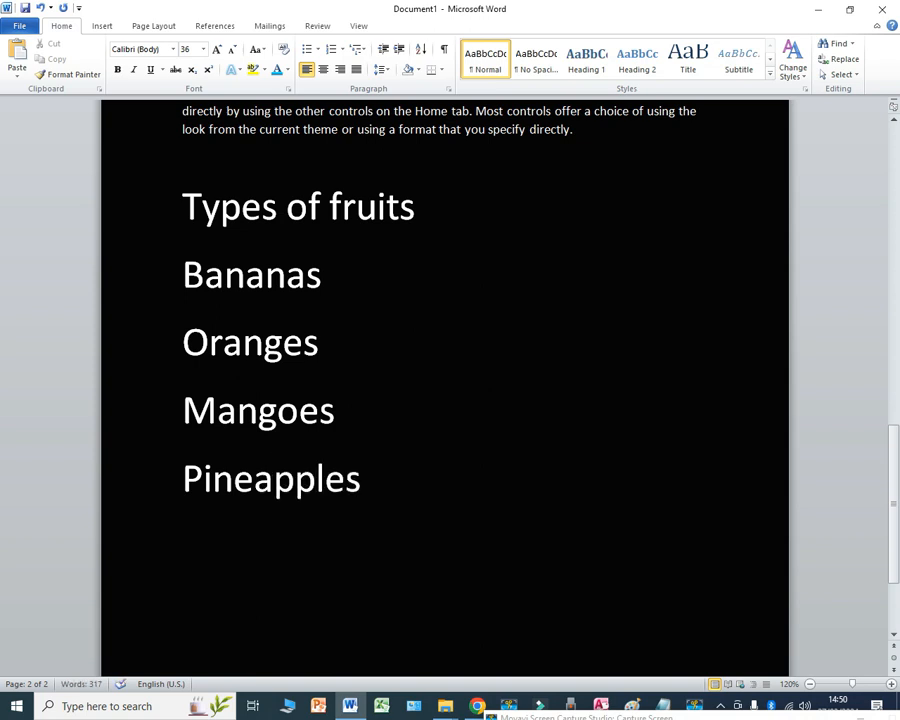
type("App")
type("les")
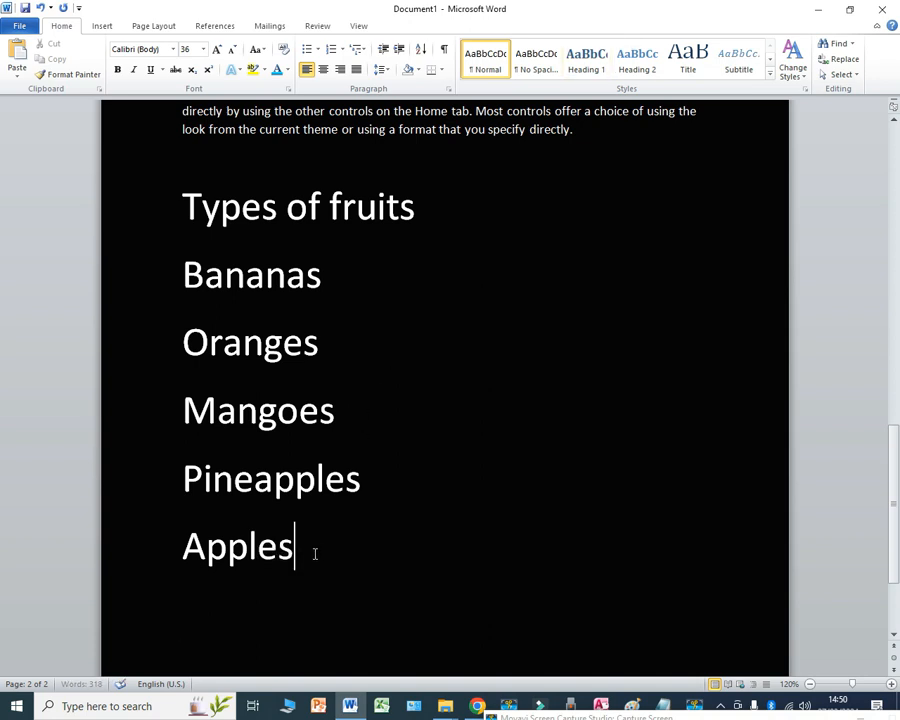
Step: Turn the five fruit names, from Bananas to Apples, into a round-bulleted list
left_click_drag(315, 550, 153, 293)
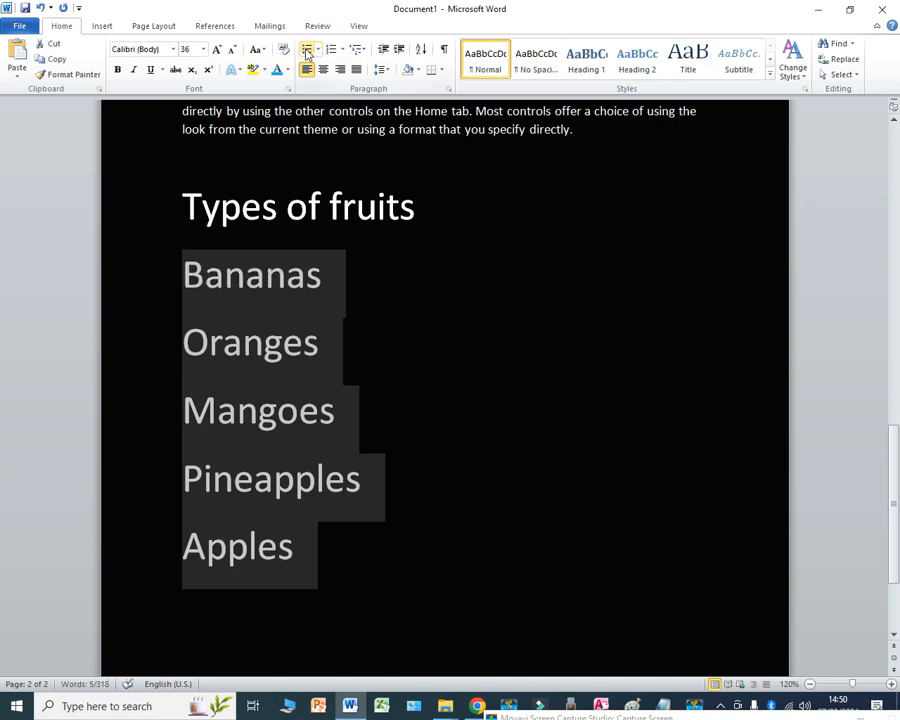
left_click(307, 49)
left_click(362, 395)
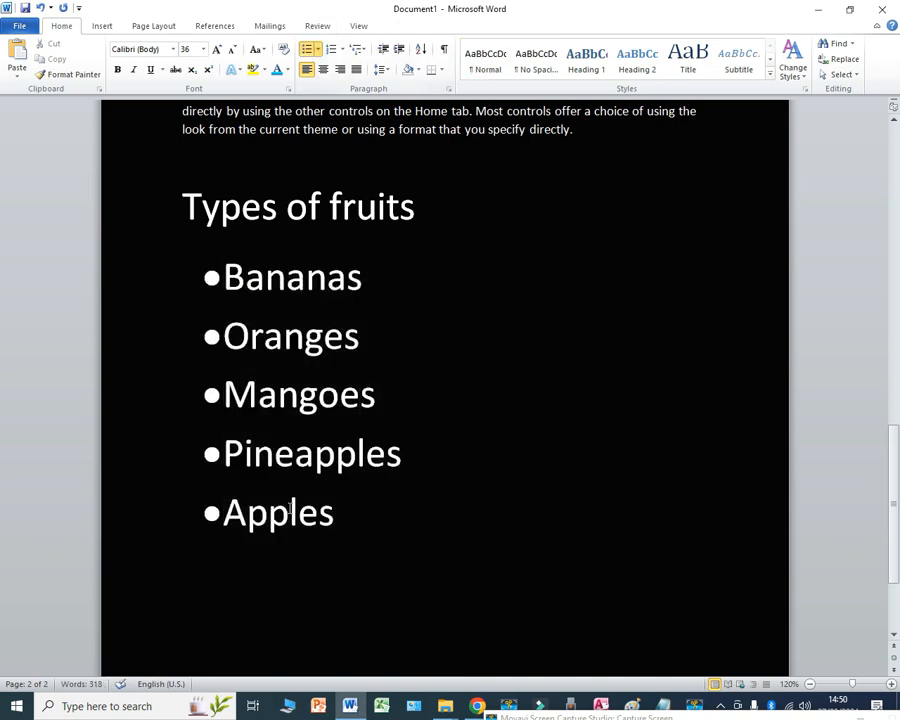
left_click_drag(389, 544, 193, 282)
Step: Enlarge the last body paragraph above the "Types of fruits" heading to 20 pt and italicise it
scroll(598, 287, "up", 5)
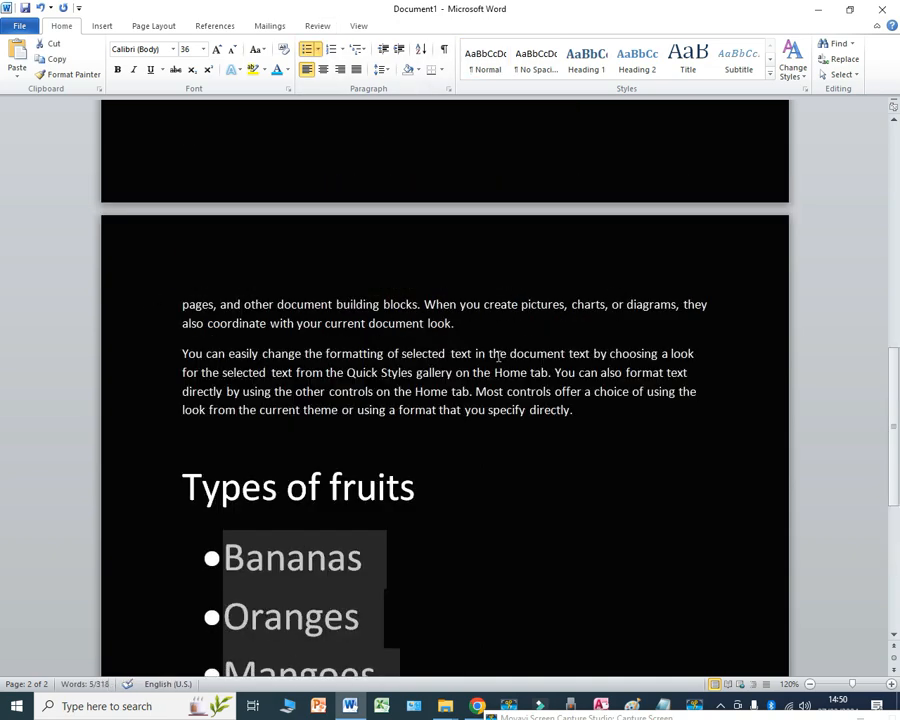
left_click_drag(581, 408, 181, 354)
left_click(217, 49)
left_click(217, 49)
left_click(217, 49)
left_click(217, 49)
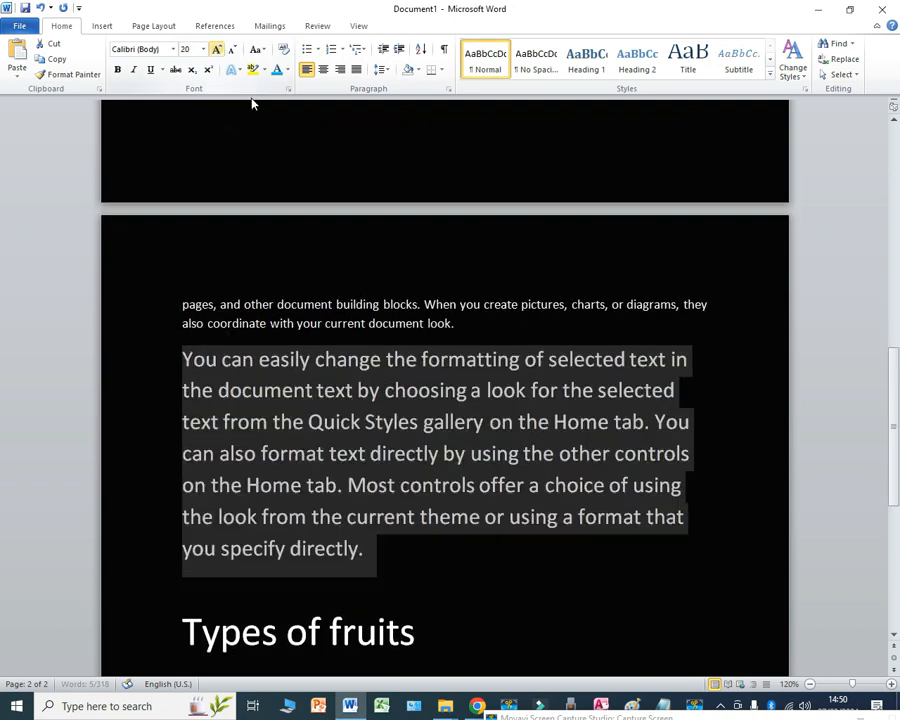
left_click(133, 69)
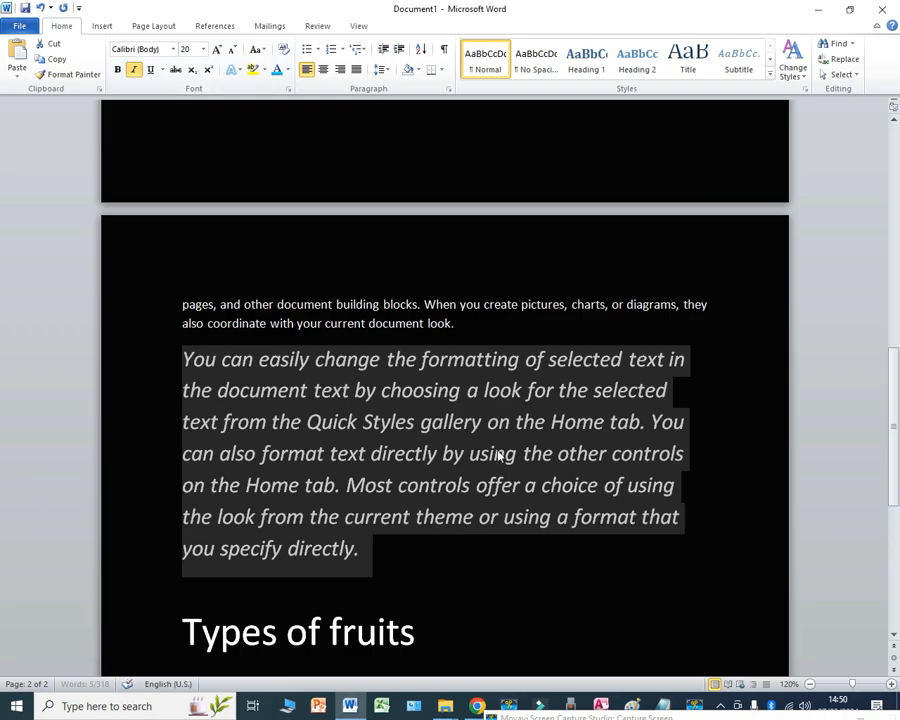
scroll(370, 346, "up", 15)
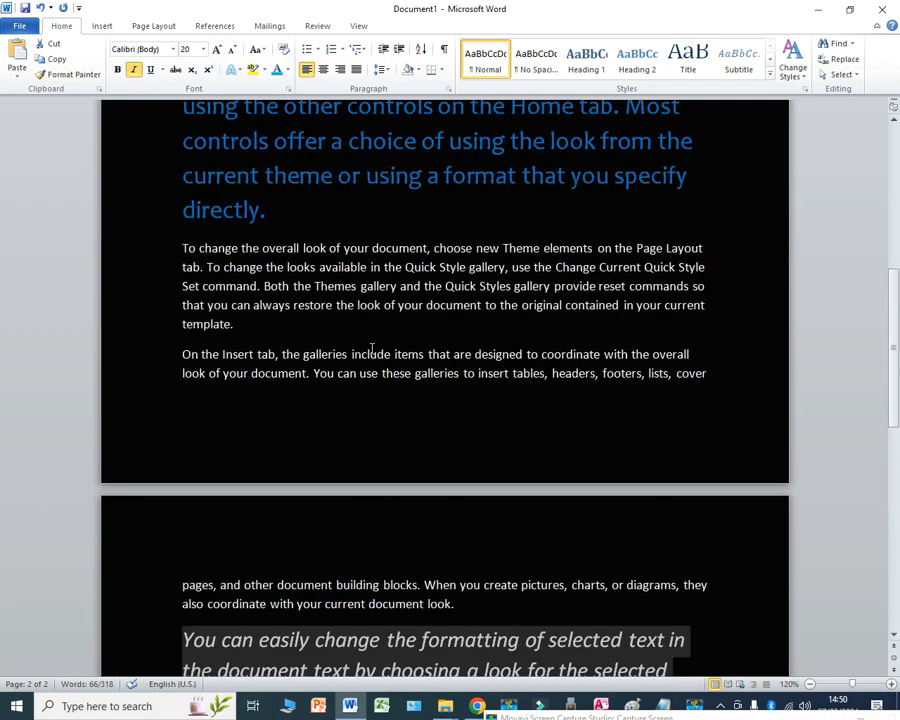
scroll(398, 362, "down", 18)
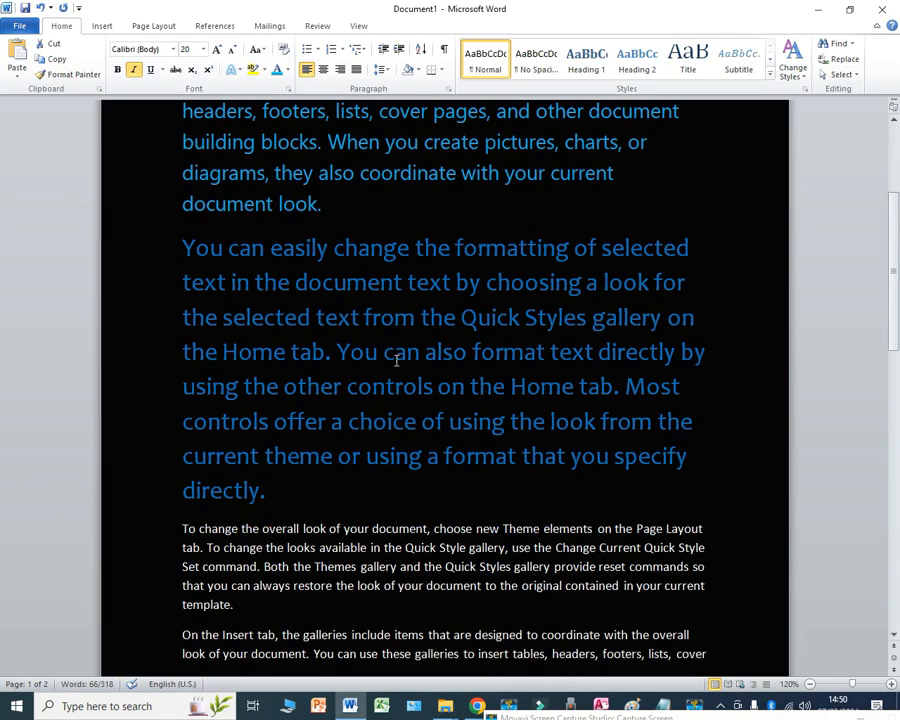
scroll(399, 364, "down", 1)
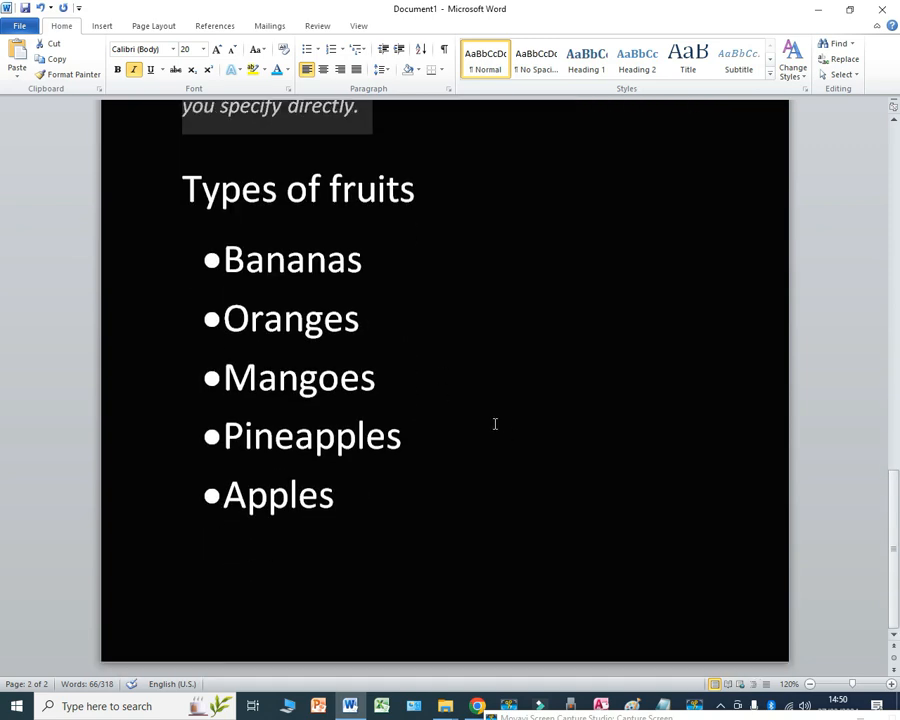
left_click(694, 706)
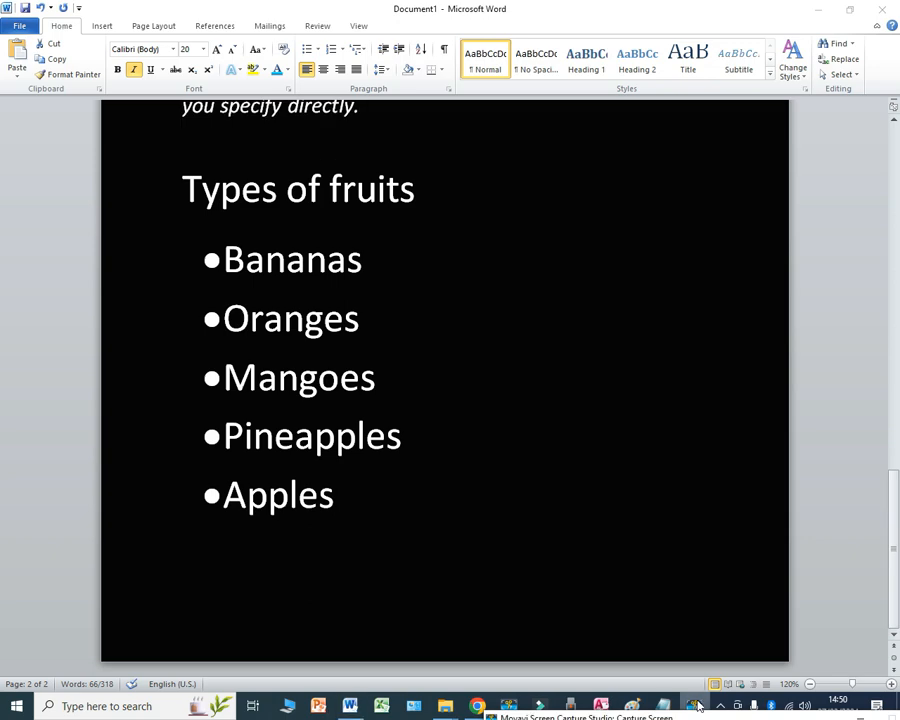